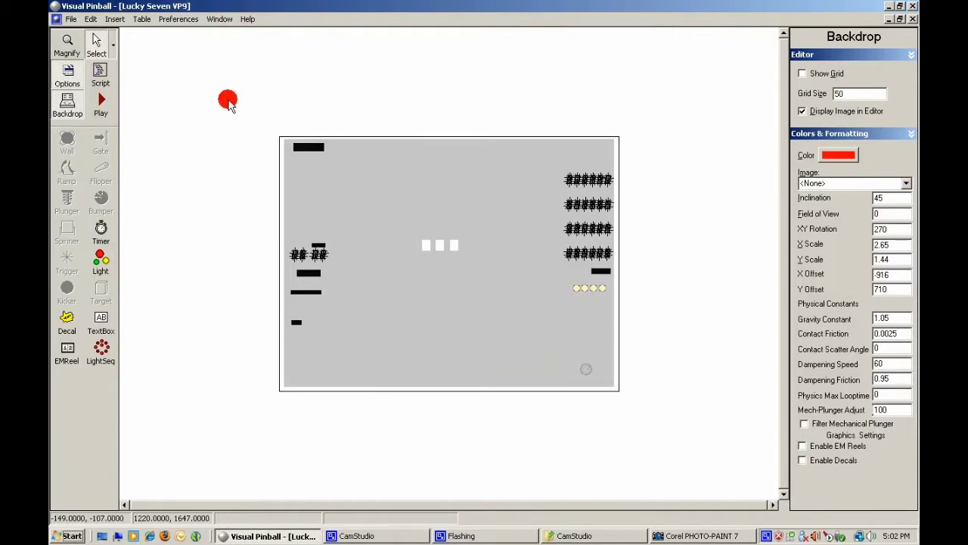
- Run the Lucky Seven table to check how it currently looks in play
{"action": "key", "text": "F5"}
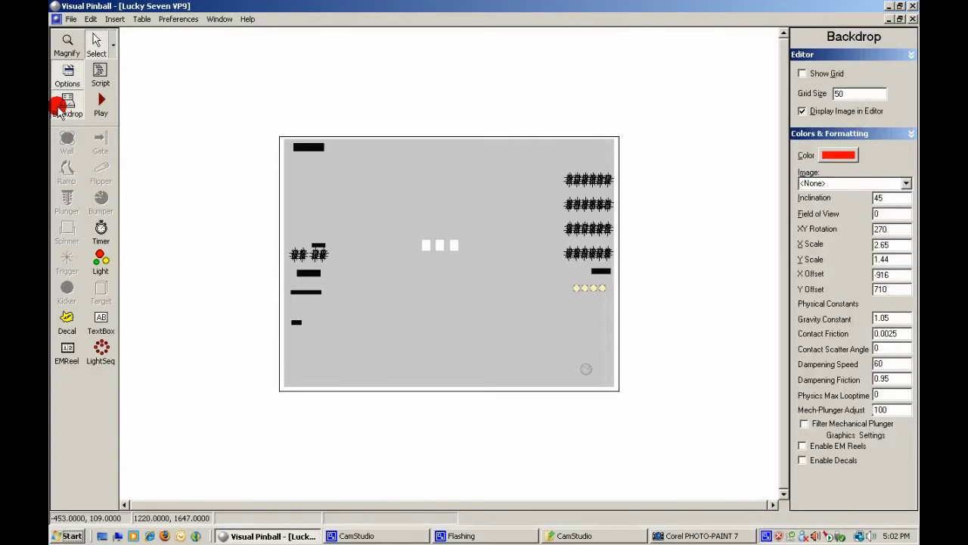
- Leave the backdrop view and place a new wall on the black half of the table beside the playfield
{"action": "left_click", "coordinate": [59, 110]}
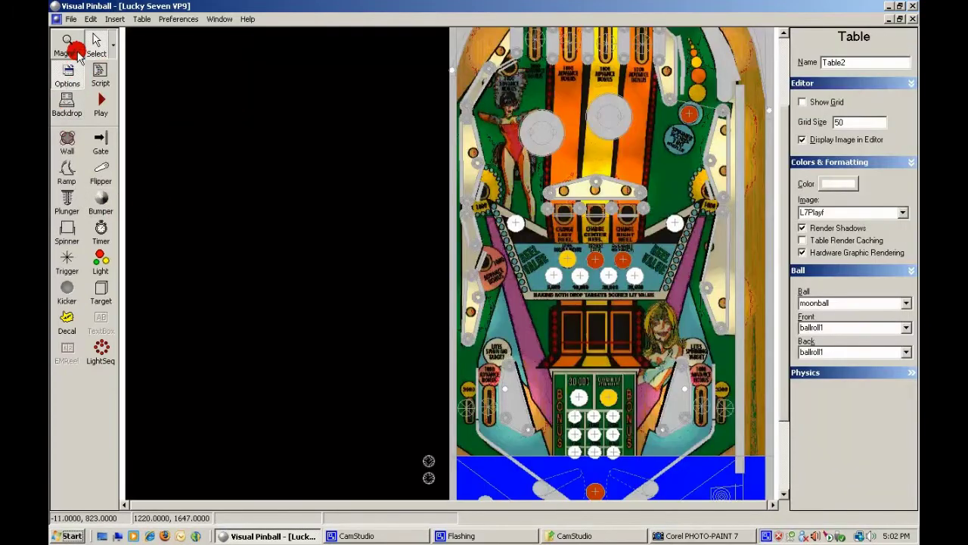
{"action": "left_click", "coordinate": [59, 45]}
{"action": "right_click", "coordinate": [382, 193]}
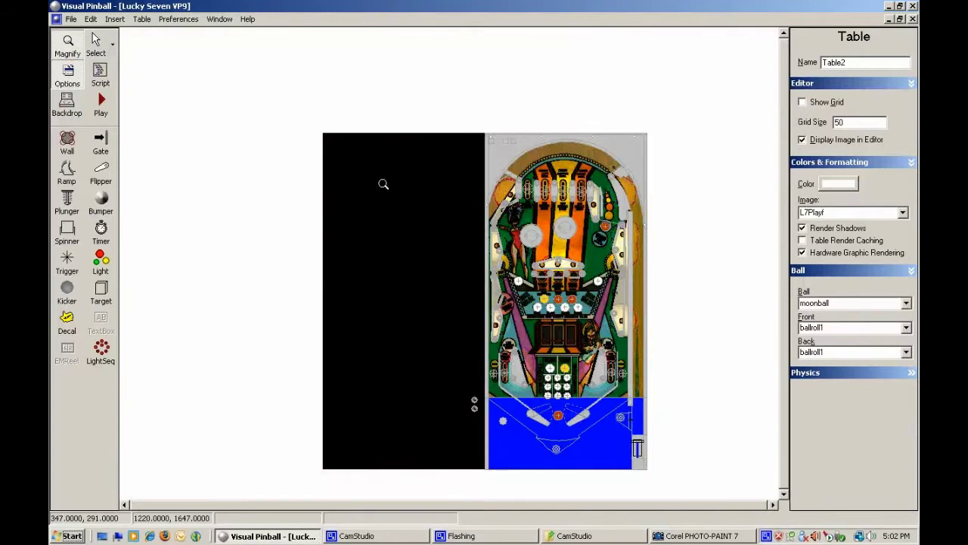
{"action": "left_click", "coordinate": [384, 184]}
{"action": "key", "text": "w"}
{"action": "left_click", "coordinate": [406, 206]}
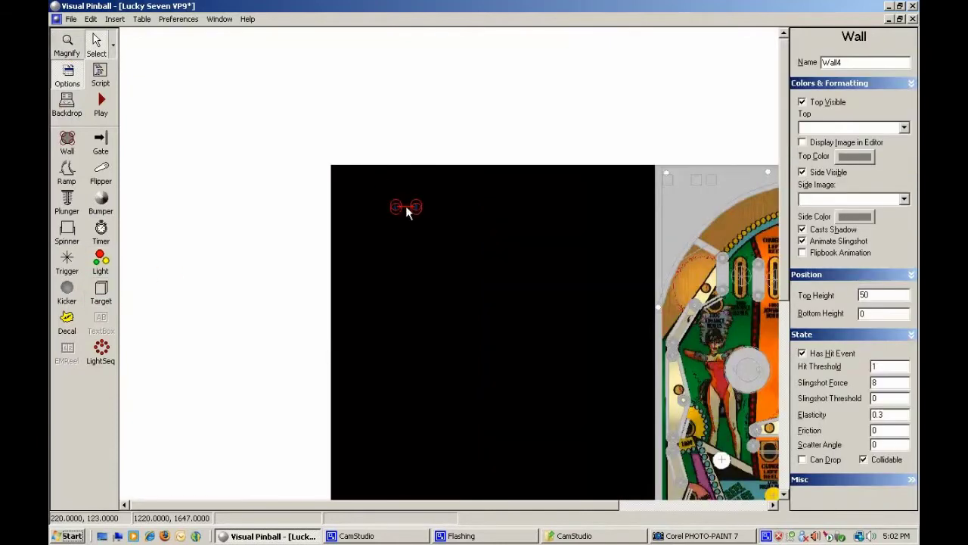
- Move the wall's upper-left control point to X 0, Y 0 at the table's corner
{"action": "left_click", "coordinate": [395, 203]}
{"action": "left_click", "coordinate": [403, 209]}
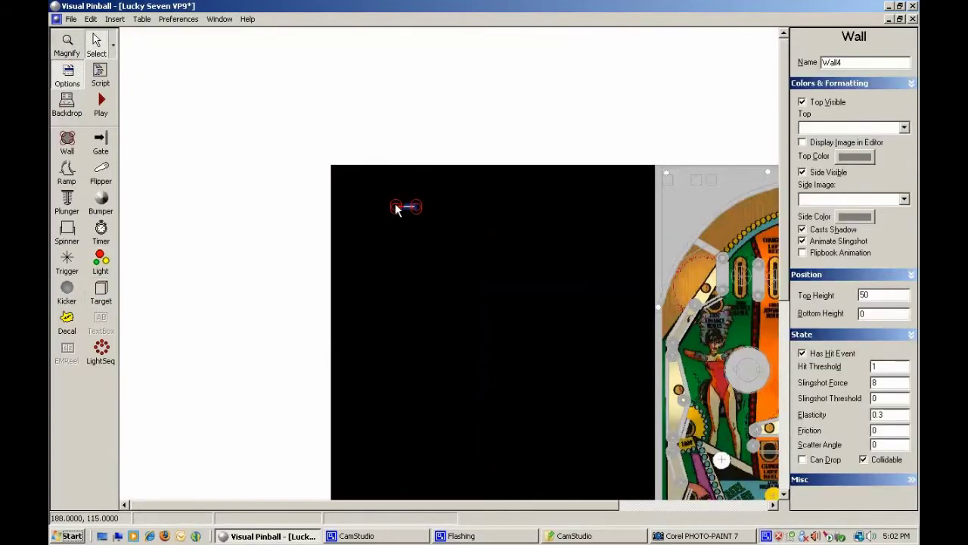
{"action": "left_click", "coordinate": [395, 205]}
{"action": "left_click_drag", "start_coordinate": [882, 149], "coordinate": [547, 146]}
{"action": "type", "text": "0"}
{"action": "key", "text": "Return"}
- Move the wall's upper-right control point to X 952, Y 0 at the middle of the table's top edge
{"action": "left_click", "coordinate": [416, 207]}
{"action": "left_click_drag", "start_coordinate": [860, 149], "coordinate": [605, 148]}
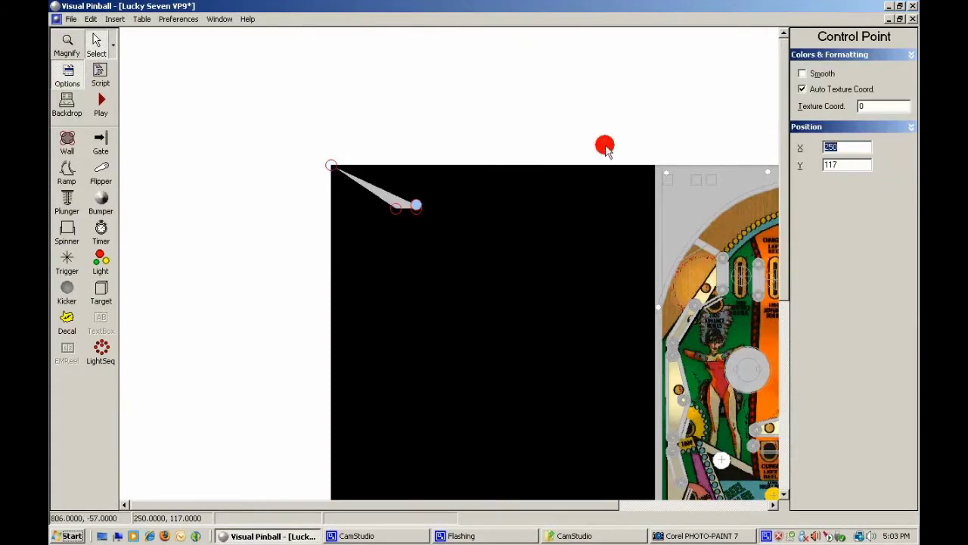
{"action": "key", "text": "Tab"}
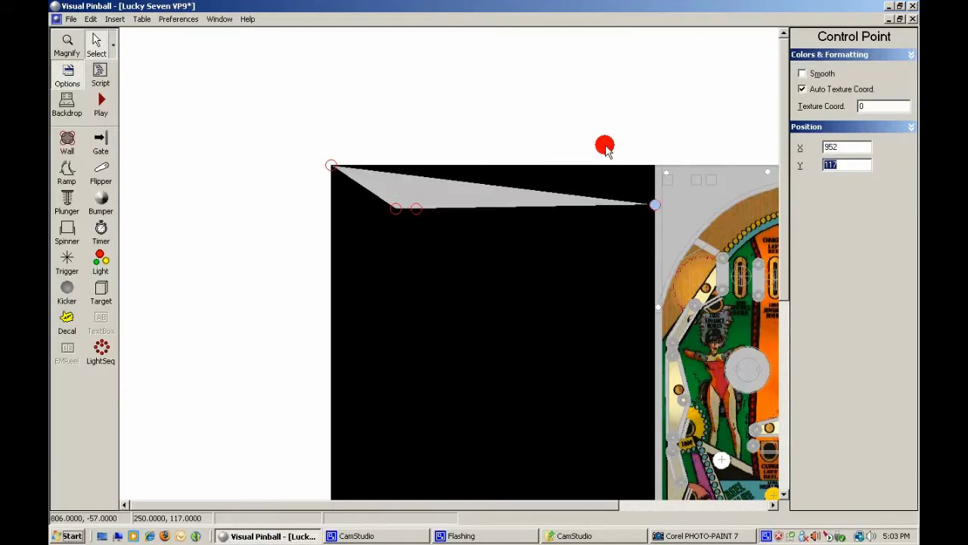
{"action": "type", "text": "0"}
{"action": "key", "text": "Tab"}
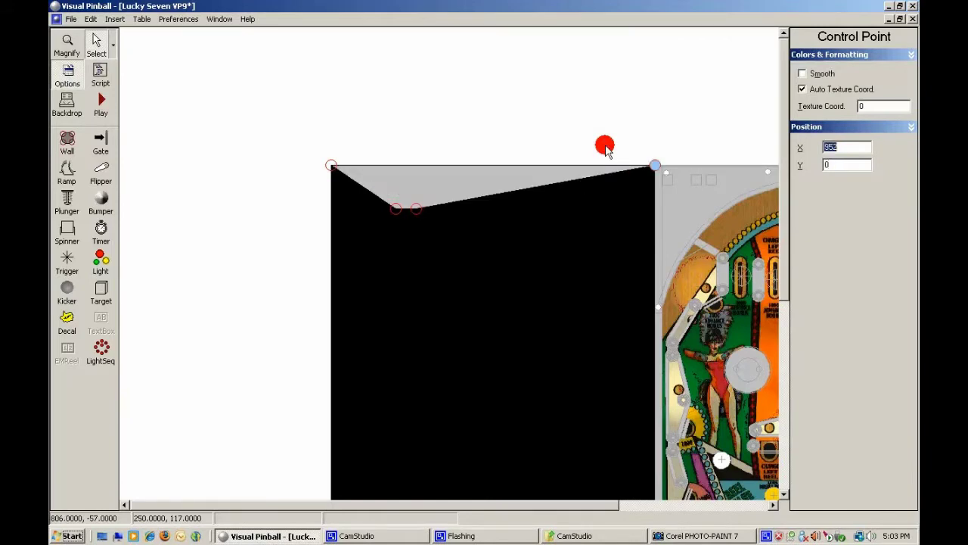
- Move the wall's lower-right control point to X 952, Y 2000
{"action": "left_click", "coordinate": [412, 214]}
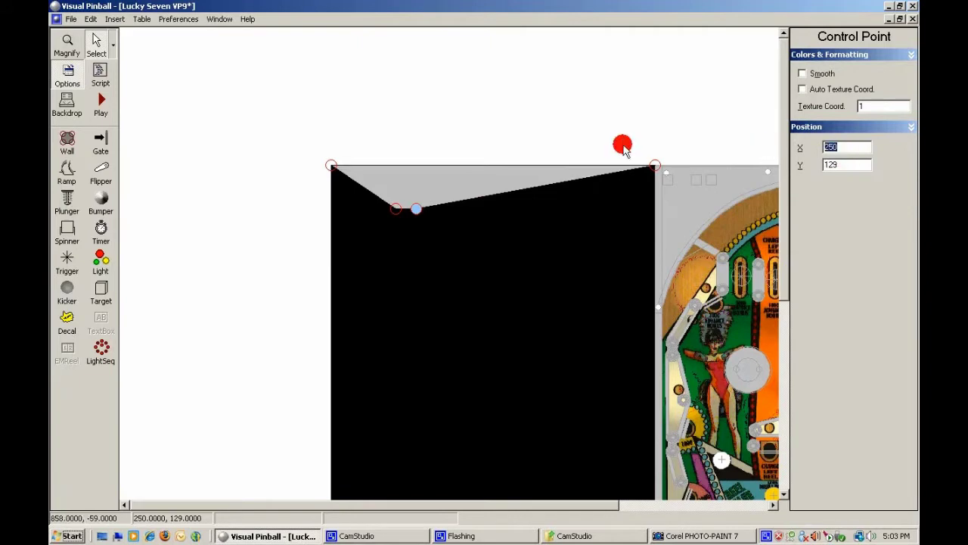
{"action": "key", "text": "Tab"}
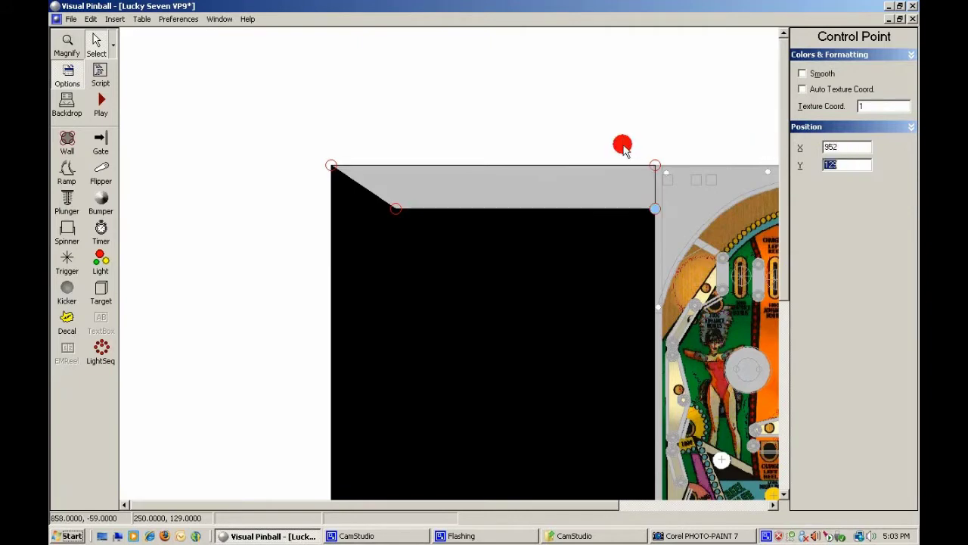
{"action": "key", "text": "Tab"}
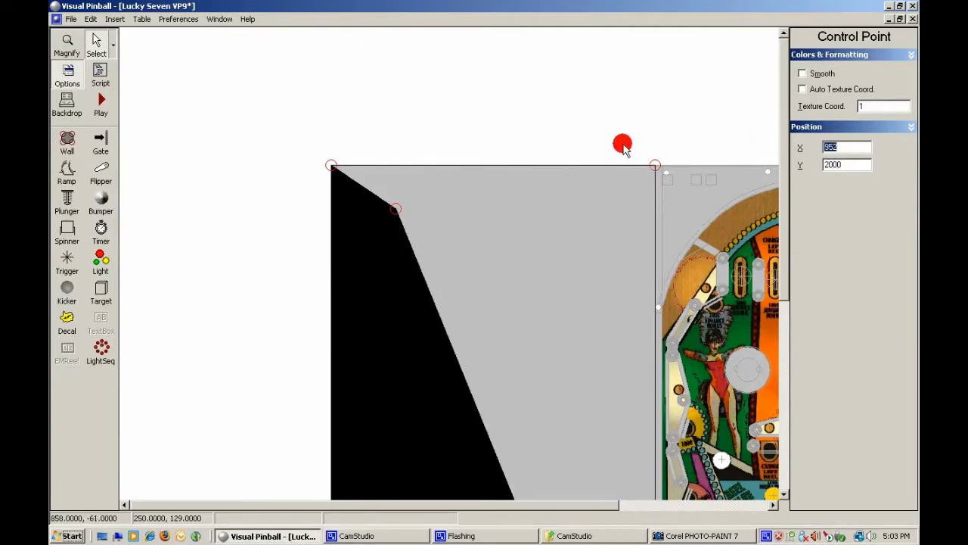
- Check the table height in the table's physics settings and set the lower-right control point's Y to 1974
{"action": "left_click", "coordinate": [426, 309]}
{"action": "left_click", "coordinate": [845, 375]}
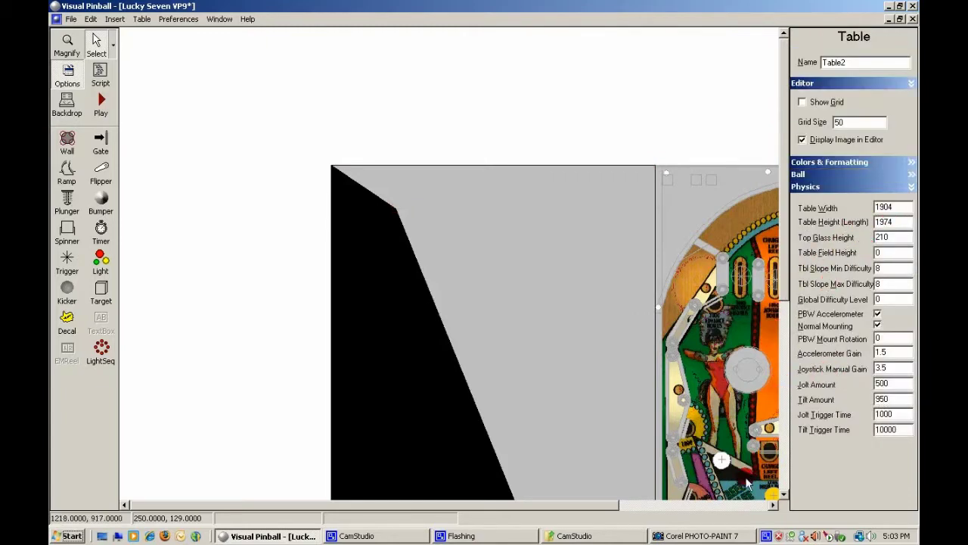
{"action": "left_click", "coordinate": [784, 488]}
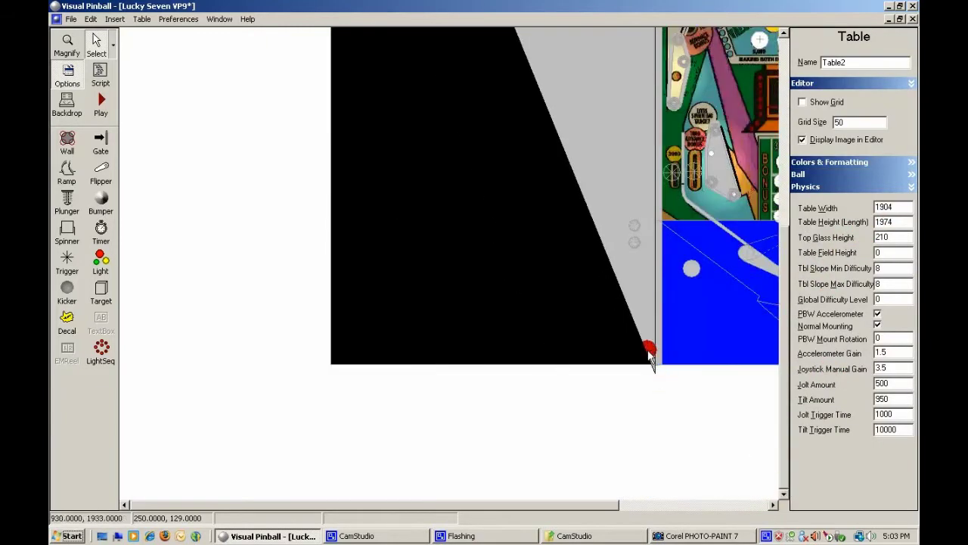
{"action": "left_click", "coordinate": [654, 371]}
{"action": "left_click", "coordinate": [655, 372]}
{"action": "double_click", "coordinate": [830, 164]}
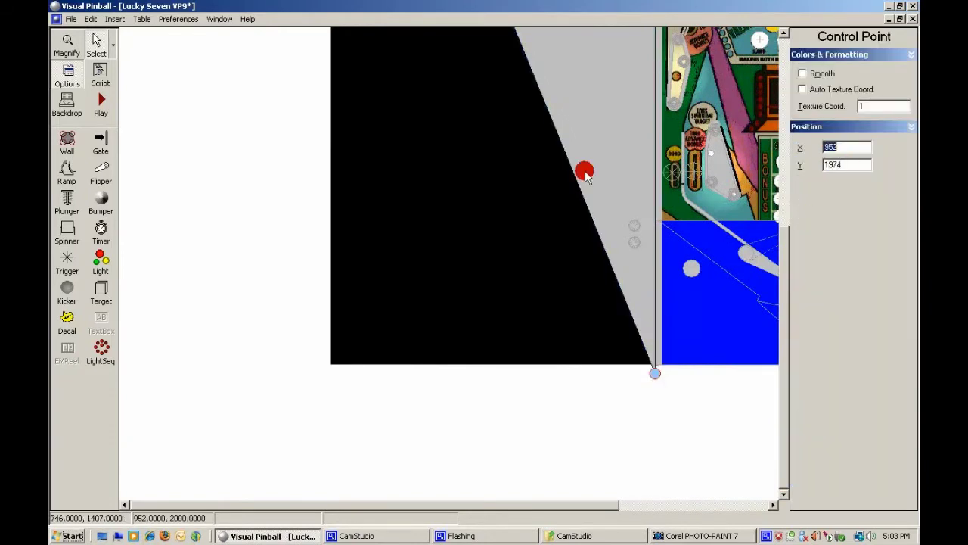
- Move the wall's remaining lower-left control point to X 0, Y 1974 so the wall covers the black half
{"action": "left_click", "coordinate": [783, 42]}
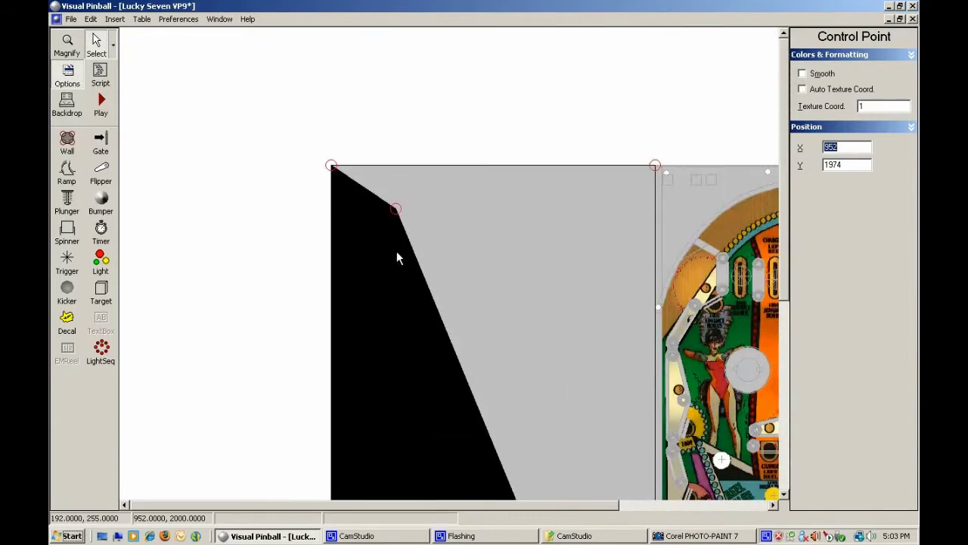
{"action": "left_click", "coordinate": [398, 212]}
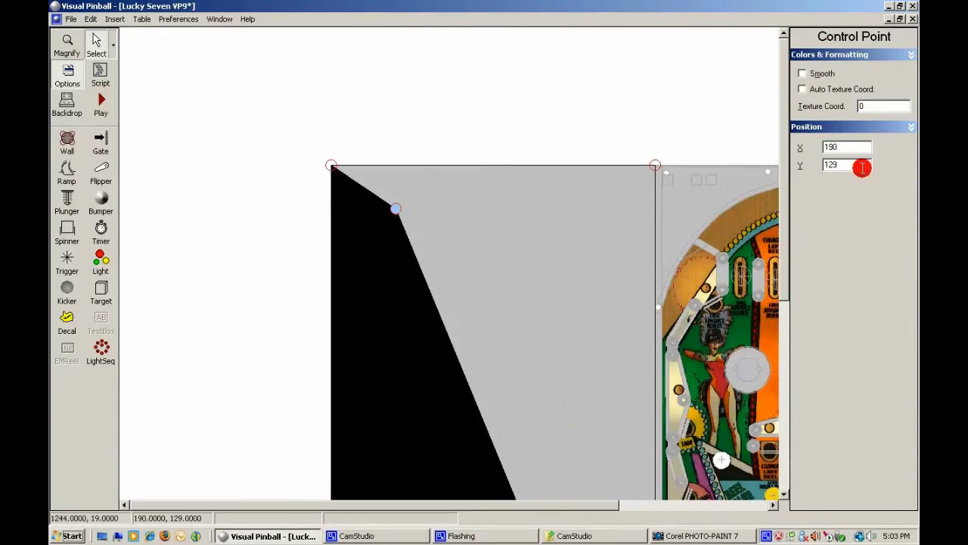
{"action": "key", "text": "Tab"}
{"action": "type", "text": "1"}
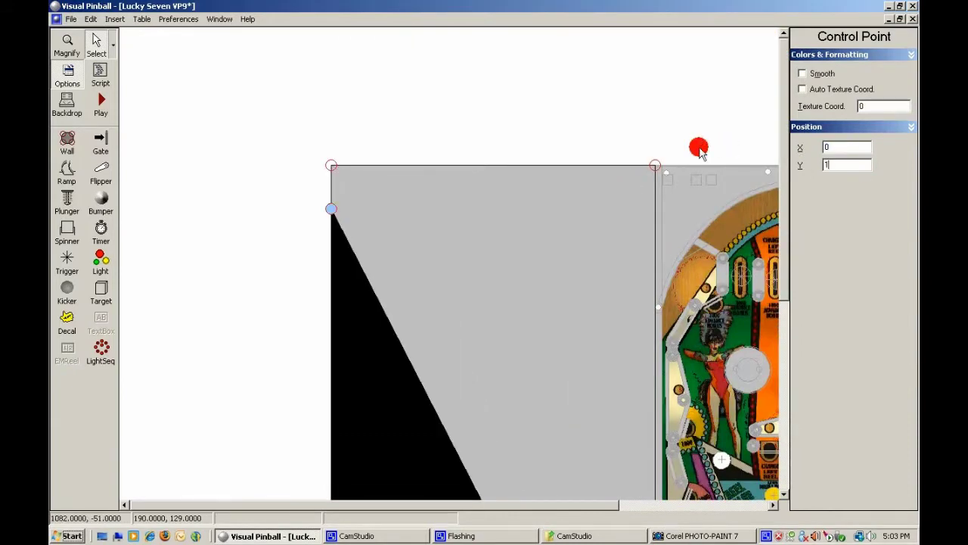
{"action": "type", "text": "974"}
{"action": "key", "text": "Return"}
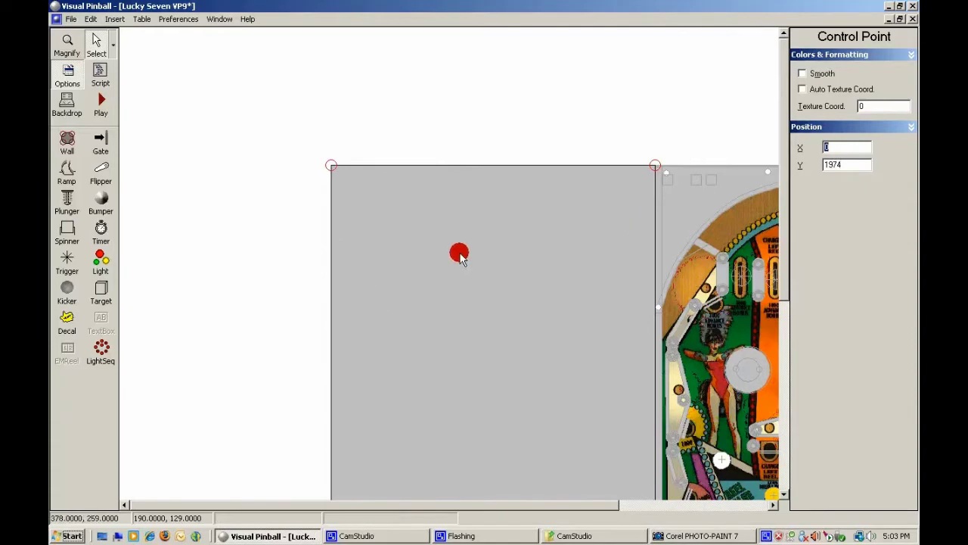
- Lock the large rectangular wall and deselect it
{"action": "right_click", "coordinate": [460, 254]}
{"action": "left_click", "coordinate": [480, 359]}
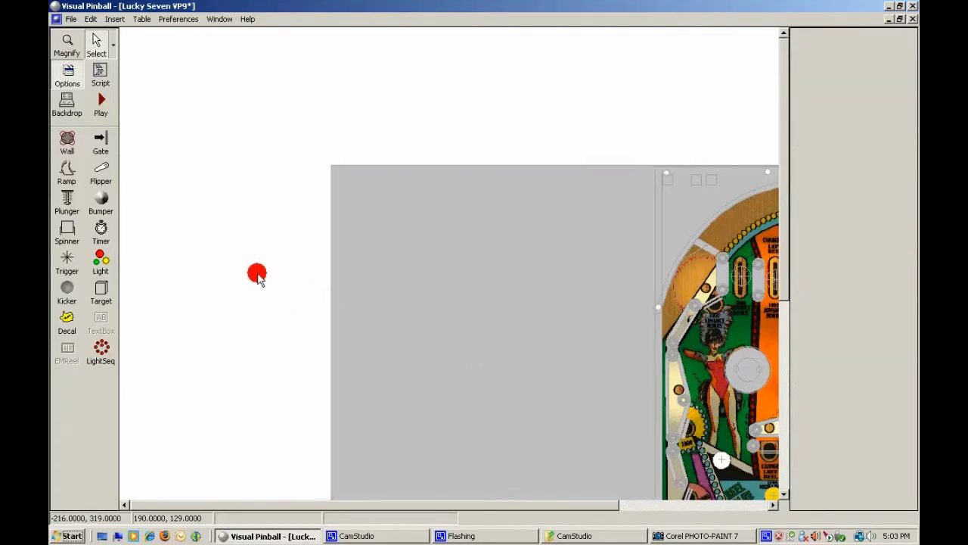
{"action": "left_click", "coordinate": [255, 275]}
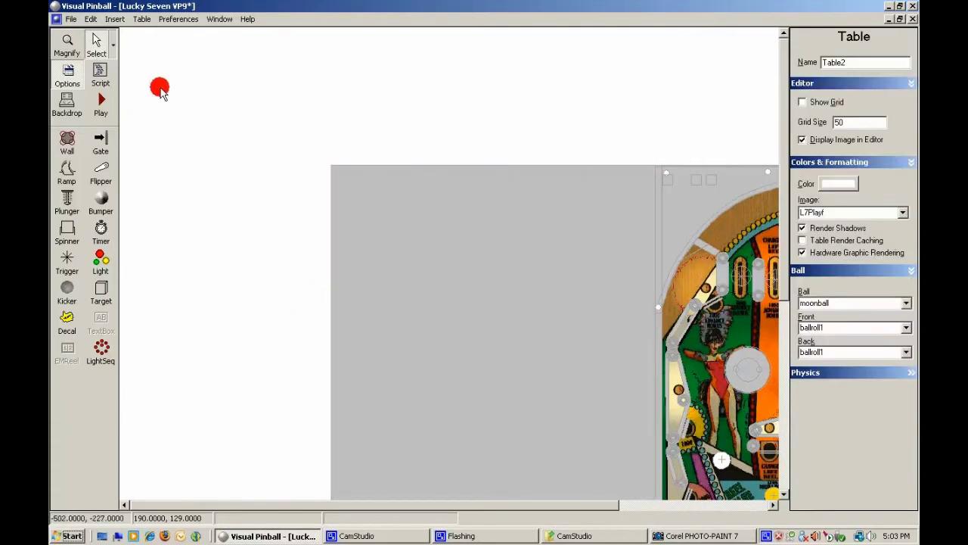
- Test-run the table to check the new wall's appearance, and quit back to the editor
{"action": "key", "text": "F5"}
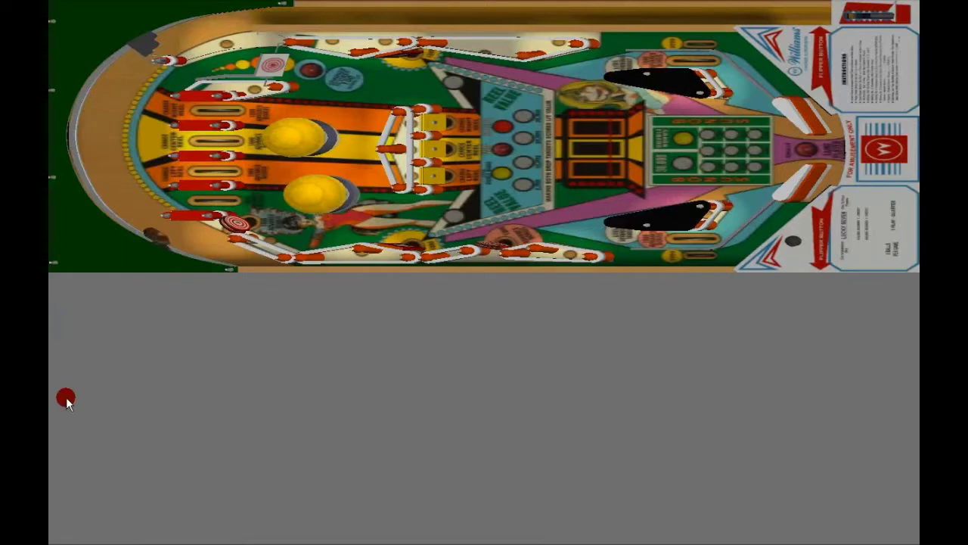
{"action": "key", "text": "Escape"}
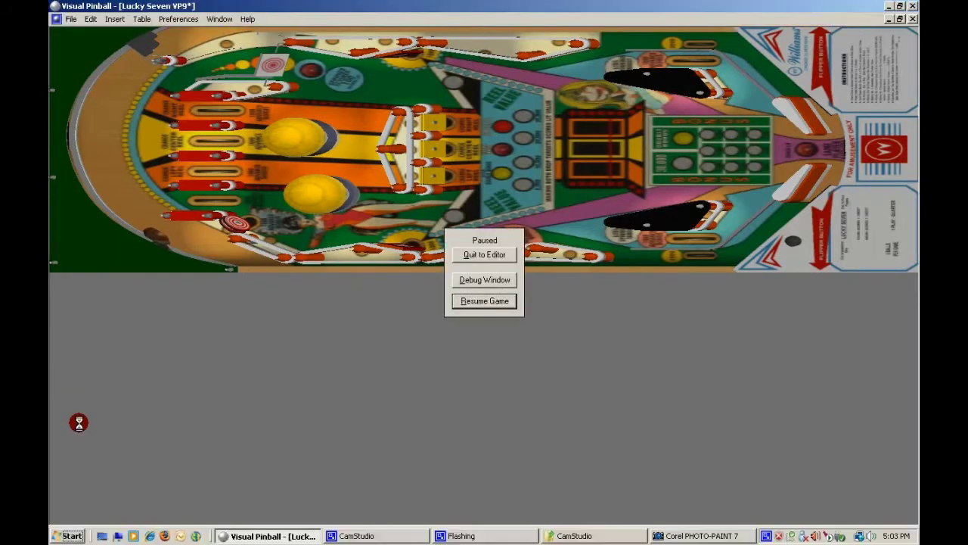
{"action": "key", "text": "q"}
- Set the large wall's top color to black
{"action": "left_click", "coordinate": [422, 295]}
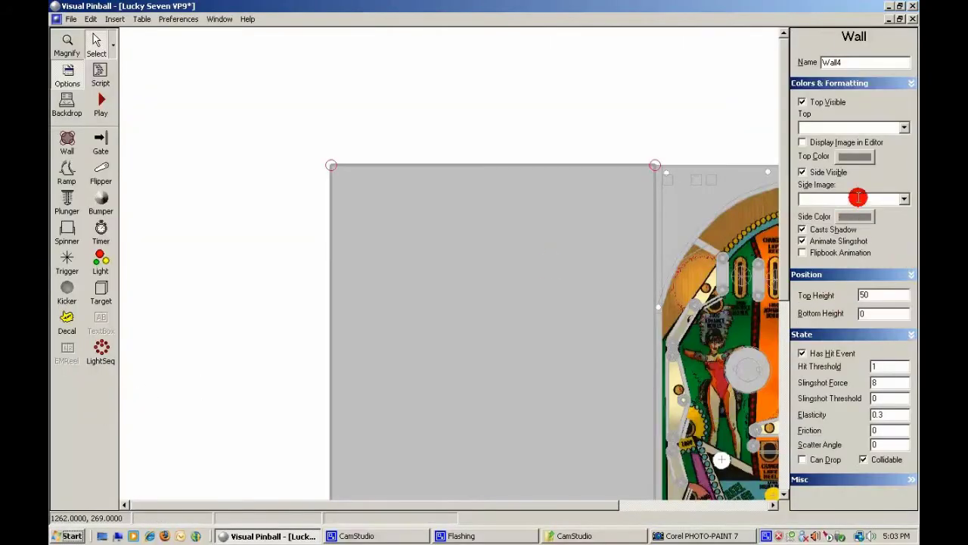
{"action": "left_click", "coordinate": [855, 157]}
{"action": "left_click", "coordinate": [66, 140]}
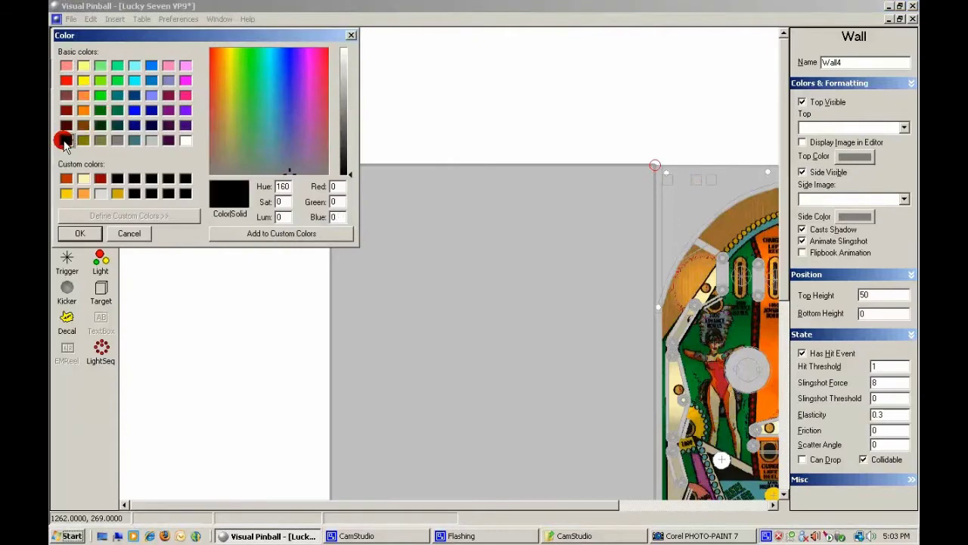
{"action": "left_click", "coordinate": [79, 233]}
- Save the table and switch the editor to the backdrop view
{"action": "left_click", "coordinate": [70, 19]}
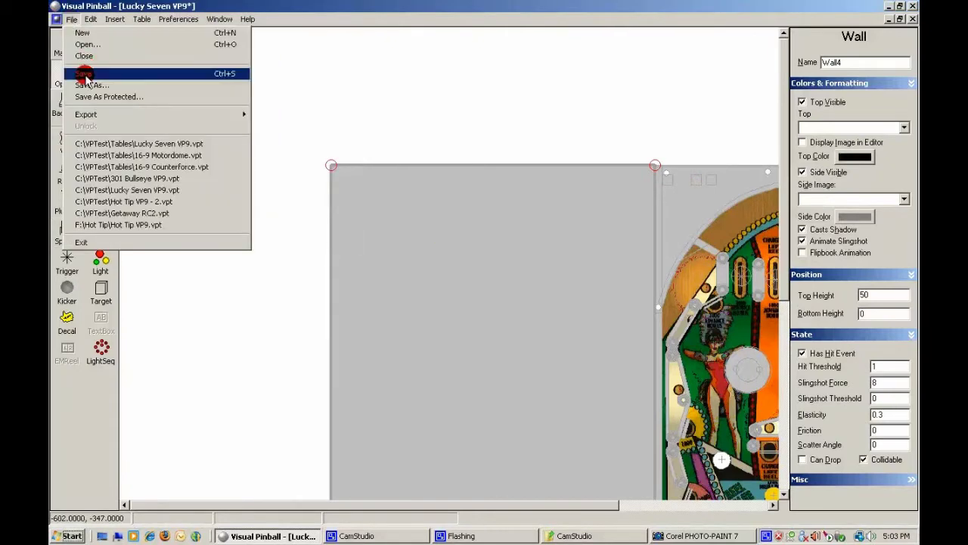
{"action": "left_click", "coordinate": [83, 73]}
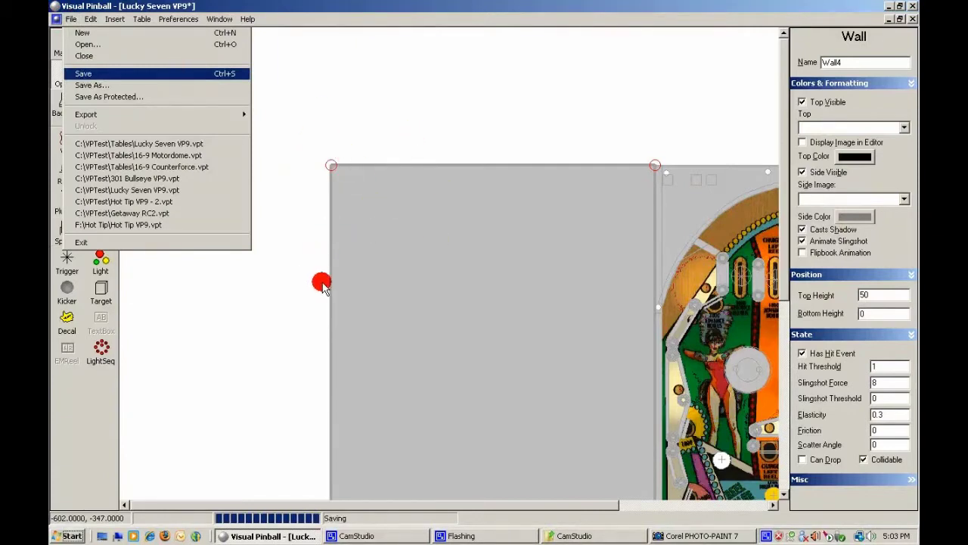
{"action": "left_click", "coordinate": [68, 105]}
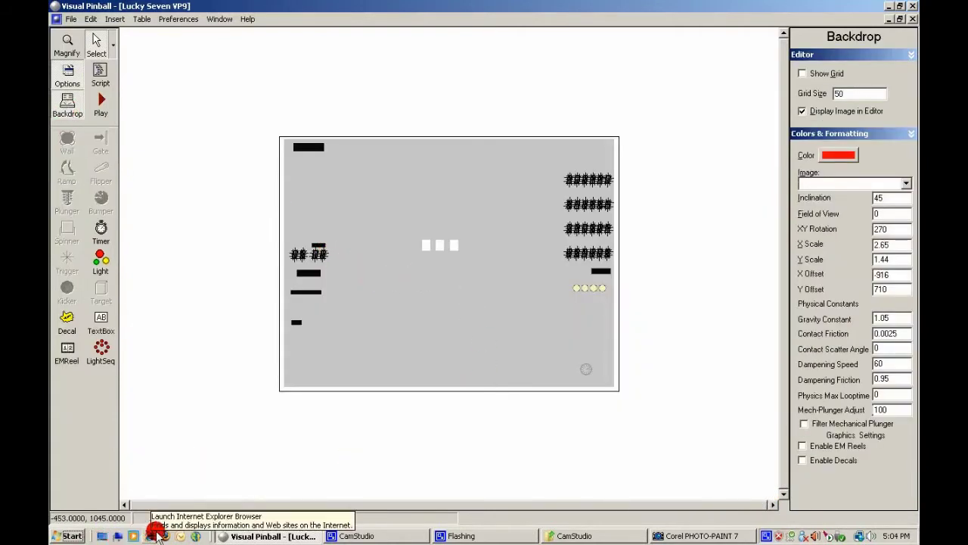
- Switch to Firefox with a new session and open ipdb.org
{"action": "left_click", "coordinate": [163, 535]}
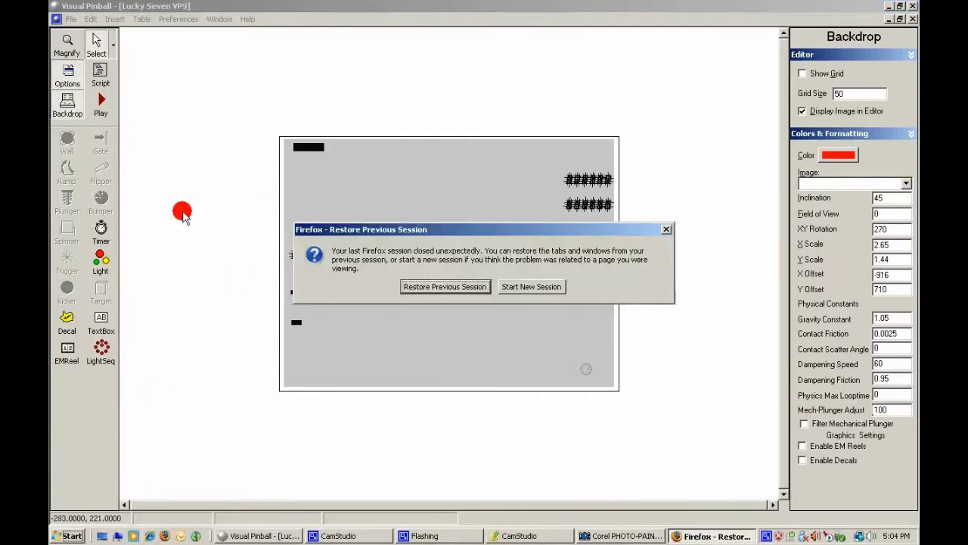
{"action": "left_click", "coordinate": [518, 286]}
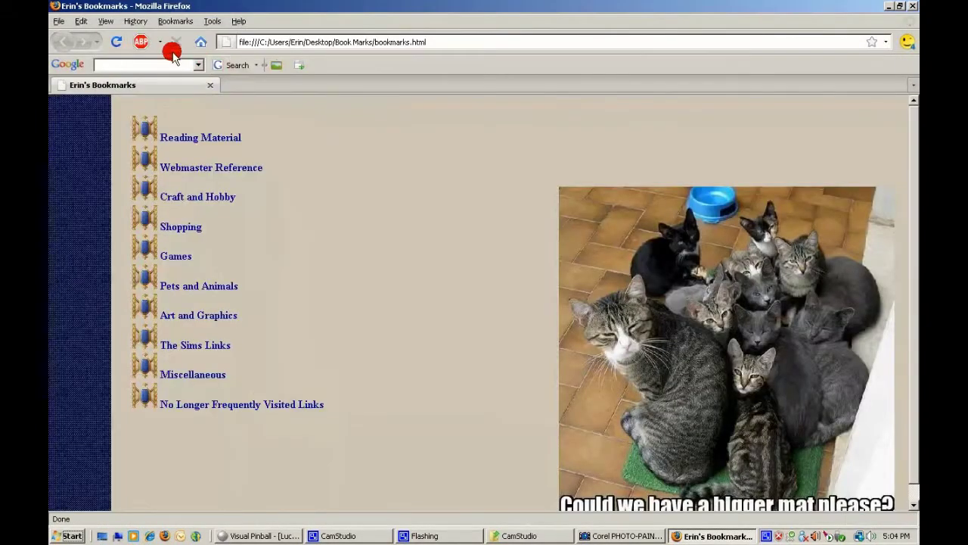
{"action": "left_click", "coordinate": [158, 68]}
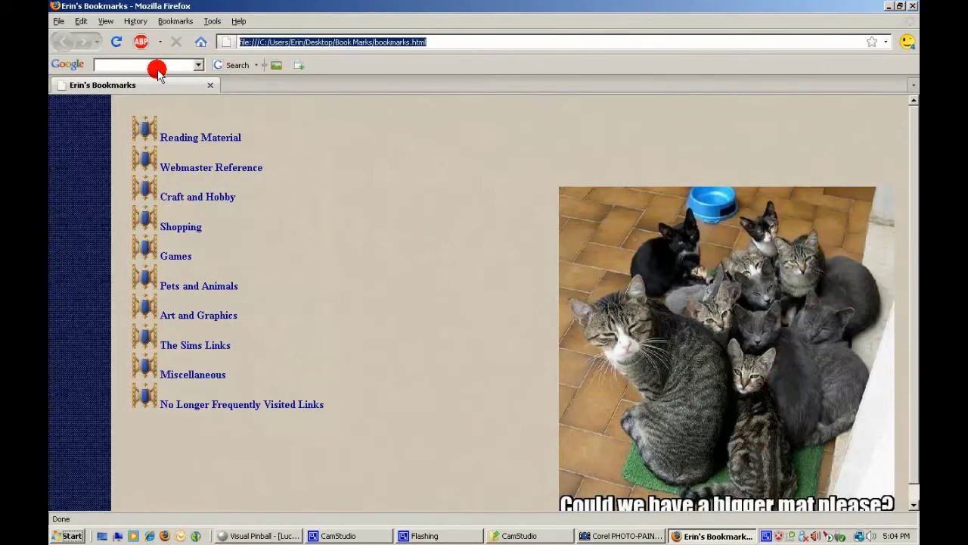
{"action": "type", "text": "ipdb.org"}
{"action": "key", "text": "Return"}
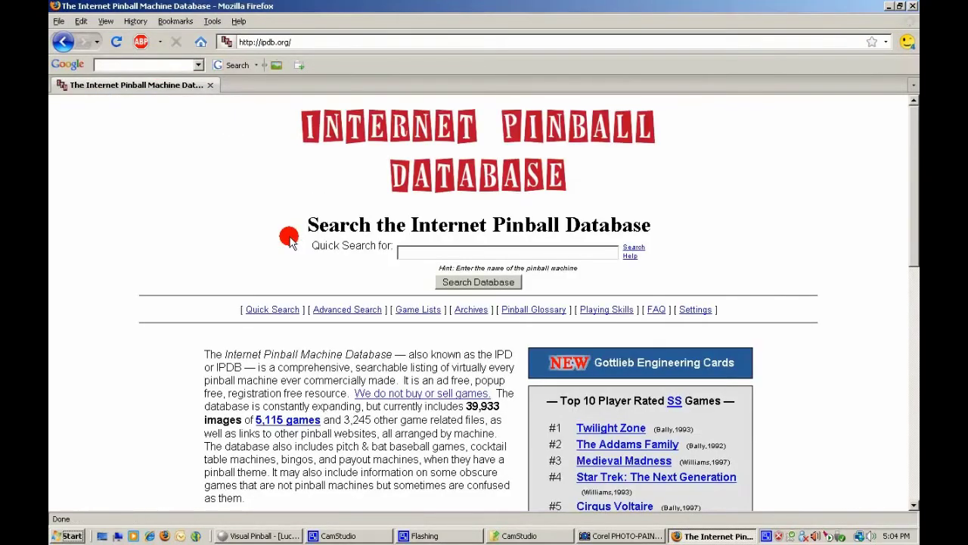
- Search the Internet Pinball Database for "lucky seven" and go to the Williams 1978-03 solid-state entry
{"action": "type", "text": "lucky seven"}
{"action": "key", "text": "Return"}
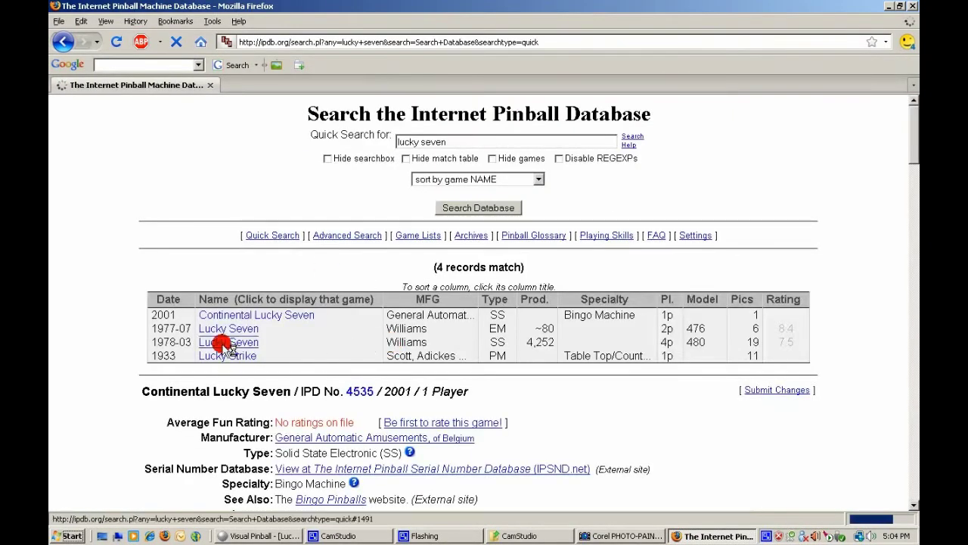
{"action": "left_click", "coordinate": [219, 342]}
- Open the 1024-pixel-wide Backglass image of Lucky Seven and zoom in on it
{"action": "scroll", "coordinate": [380, 368], "scroll_direction": "down", "scroll_amount": 6}
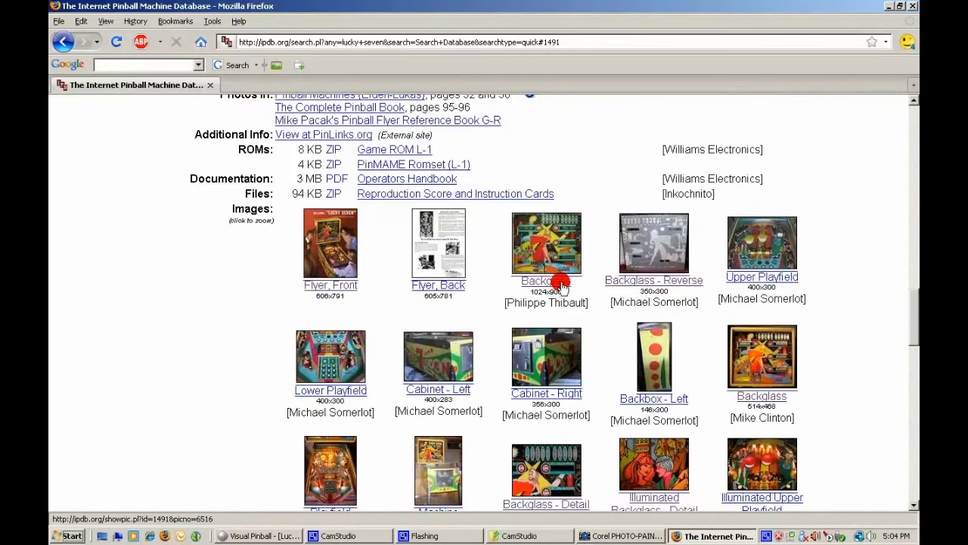
{"action": "left_click", "coordinate": [566, 285]}
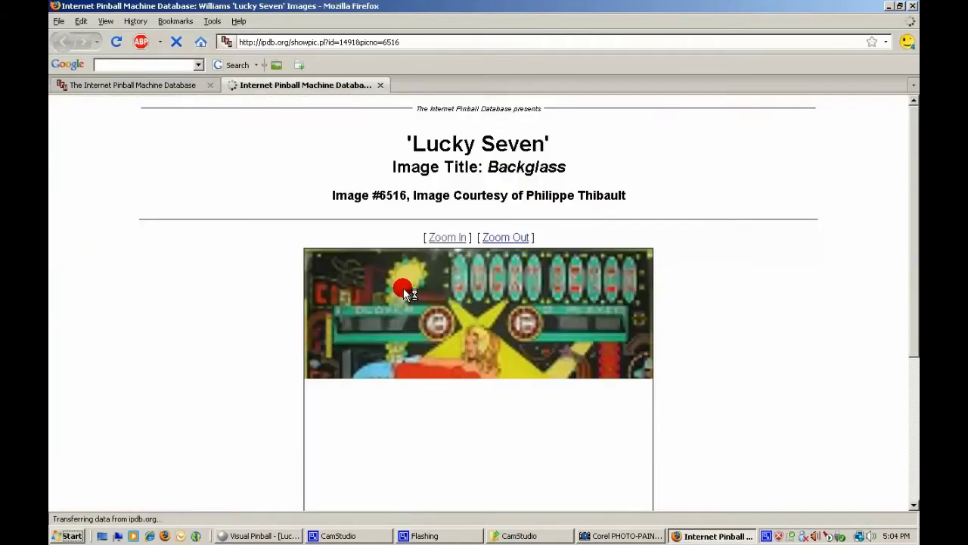
{"action": "left_click", "coordinate": [446, 237]}
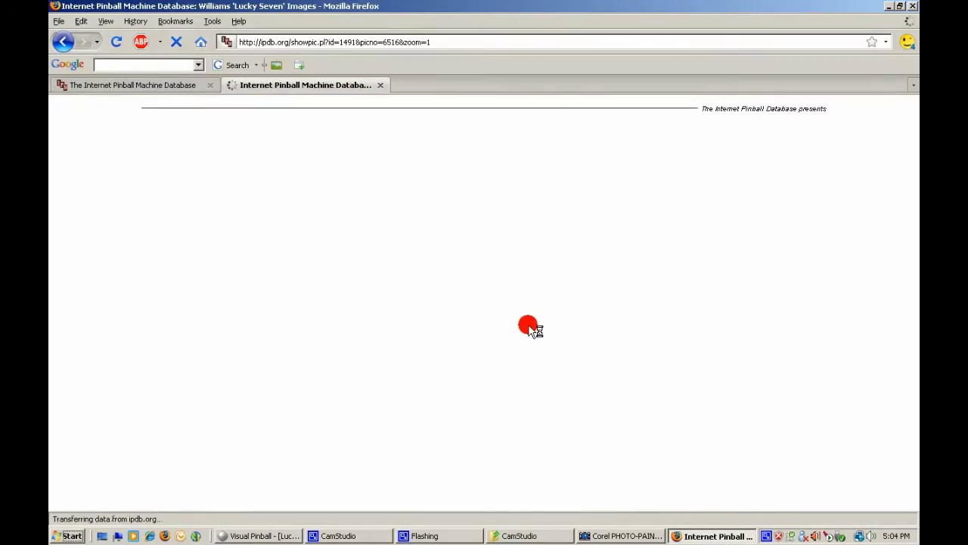
- Examine the zoomed-in Backglass image of Lucky Seven from its title down to the lower edge
{"action": "scroll", "coordinate": [534, 331], "scroll_direction": "down", "scroll_amount": 3}
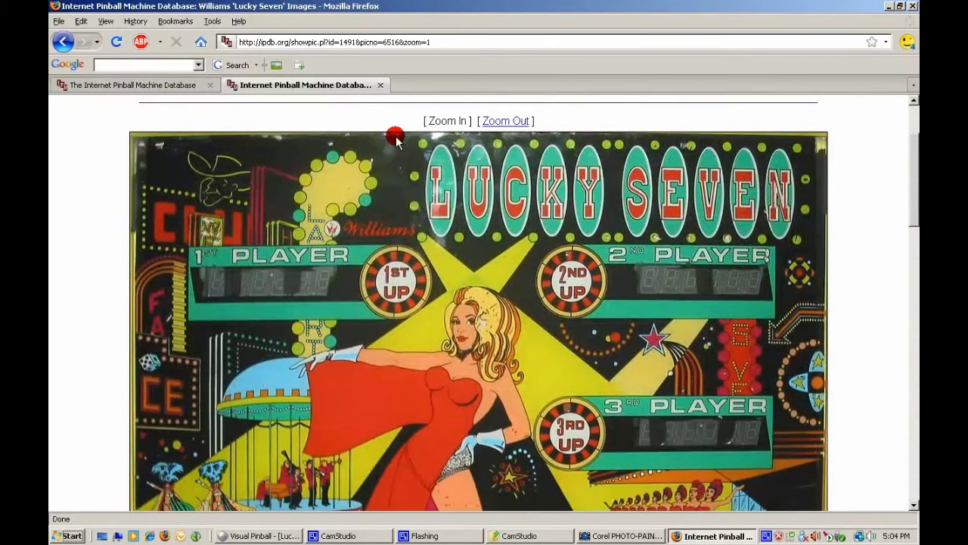
{"action": "scroll", "coordinate": [373, 136], "scroll_direction": "down", "scroll_amount": 4}
{"action": "scroll", "coordinate": [373, 137], "scroll_direction": "down", "scroll_amount": 6}
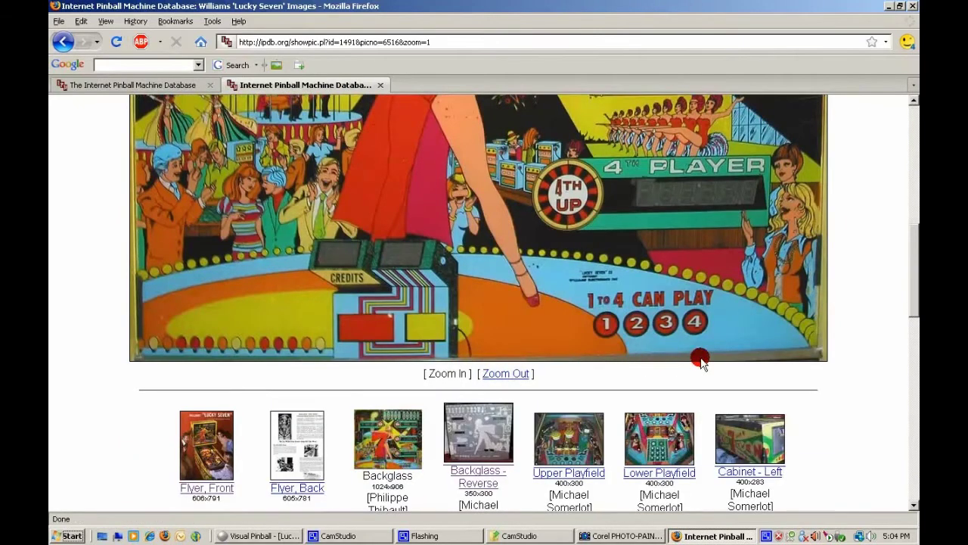
{"action": "scroll", "coordinate": [600, 363], "scroll_direction": "up", "scroll_amount": 5}
{"action": "scroll", "coordinate": [600, 363], "scroll_direction": "down", "scroll_amount": 5}
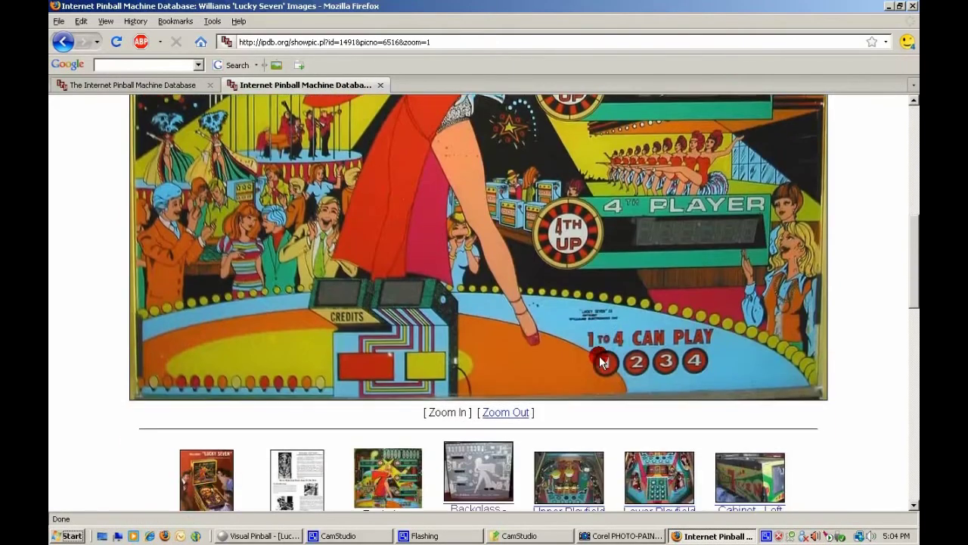
{"action": "scroll", "coordinate": [598, 361], "scroll_direction": "up", "scroll_amount": 6}
{"action": "scroll", "coordinate": [597, 361], "scroll_direction": "up", "scroll_amount": 5}
{"action": "scroll", "coordinate": [598, 361], "scroll_direction": "down", "scroll_amount": 10}
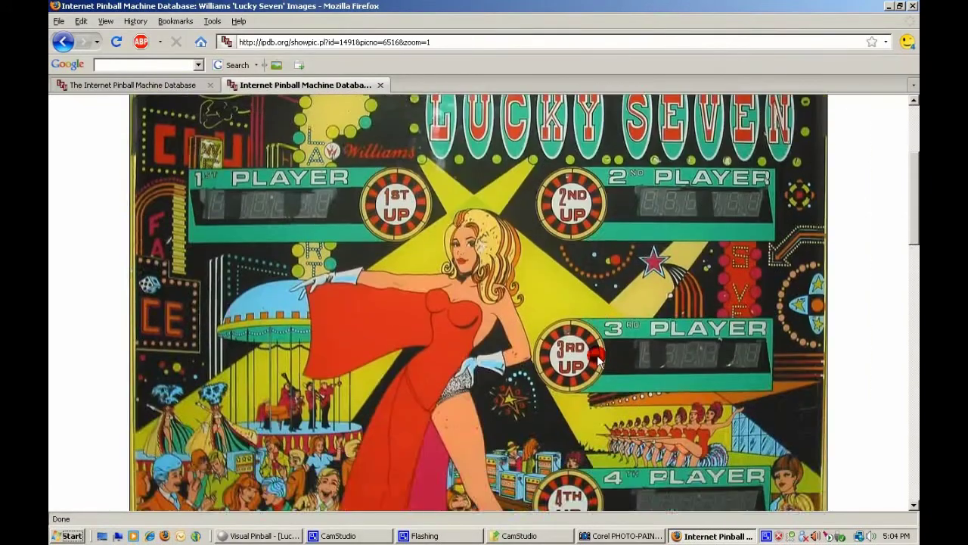
{"action": "scroll", "coordinate": [600, 363], "scroll_direction": "down", "scroll_amount": 3}
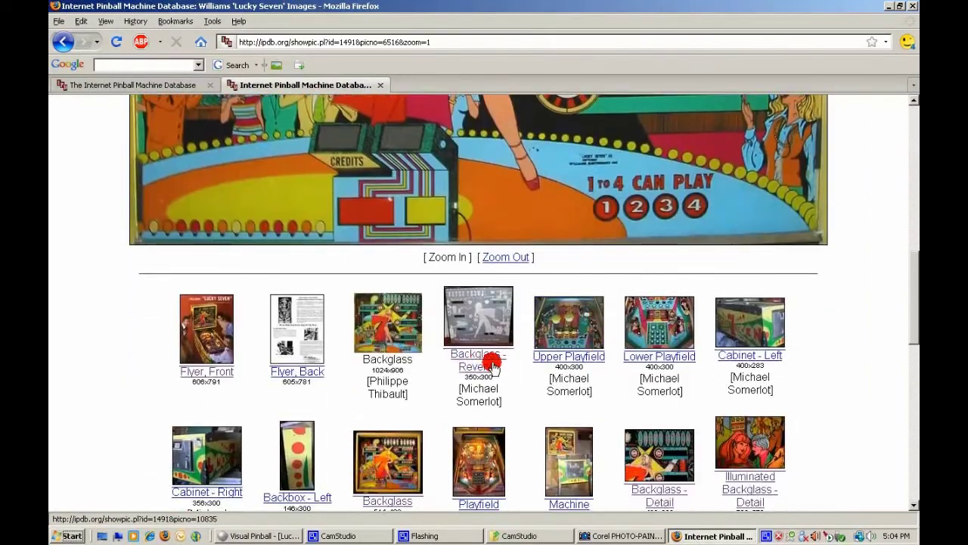
- View the Backglass - Reverse image of Lucky Seven and look over the thumbnails of the machine's other images
{"action": "left_click", "coordinate": [457, 353]}
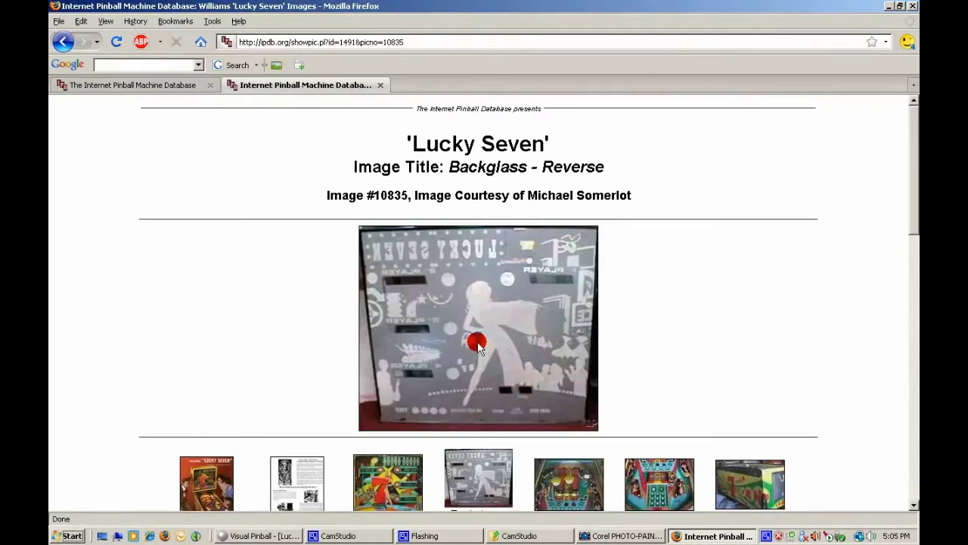
{"action": "scroll", "coordinate": [477, 344], "scroll_direction": "down", "scroll_amount": 8}
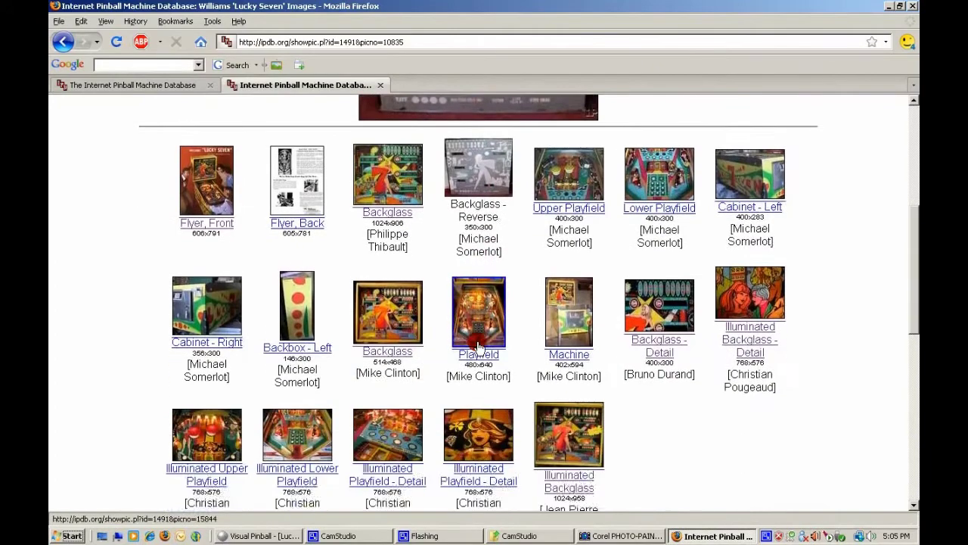
{"action": "scroll", "coordinate": [478, 347], "scroll_direction": "down", "scroll_amount": 2}
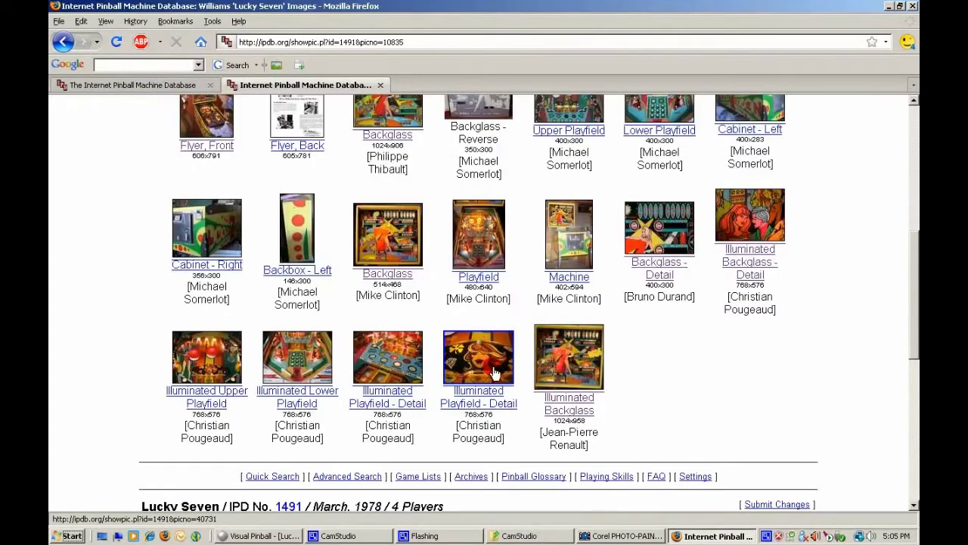
- Open the 1024x958 Illuminated Backglass image, zoom in on it and inspect the whole picture
{"action": "left_click", "coordinate": [567, 400]}
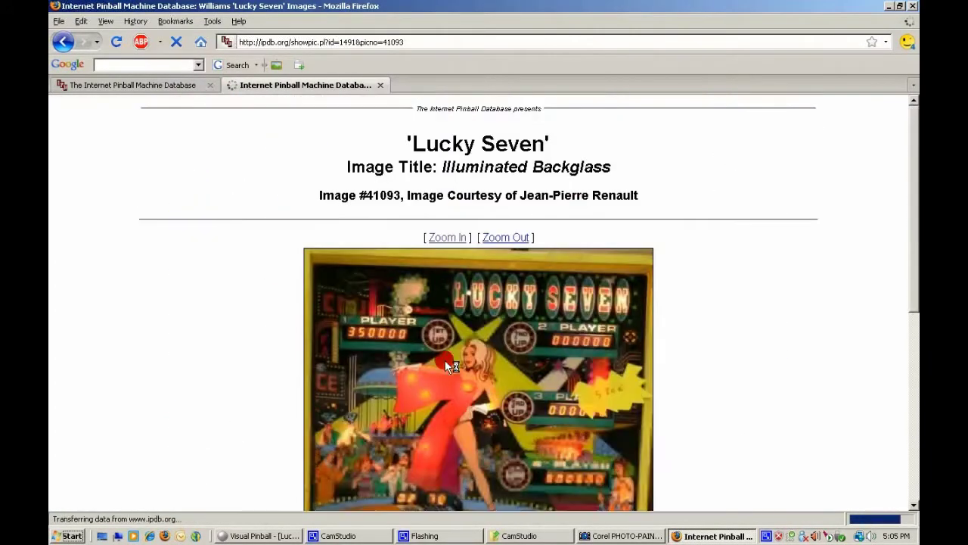
{"action": "scroll", "coordinate": [432, 363], "scroll_direction": "down", "scroll_amount": 3}
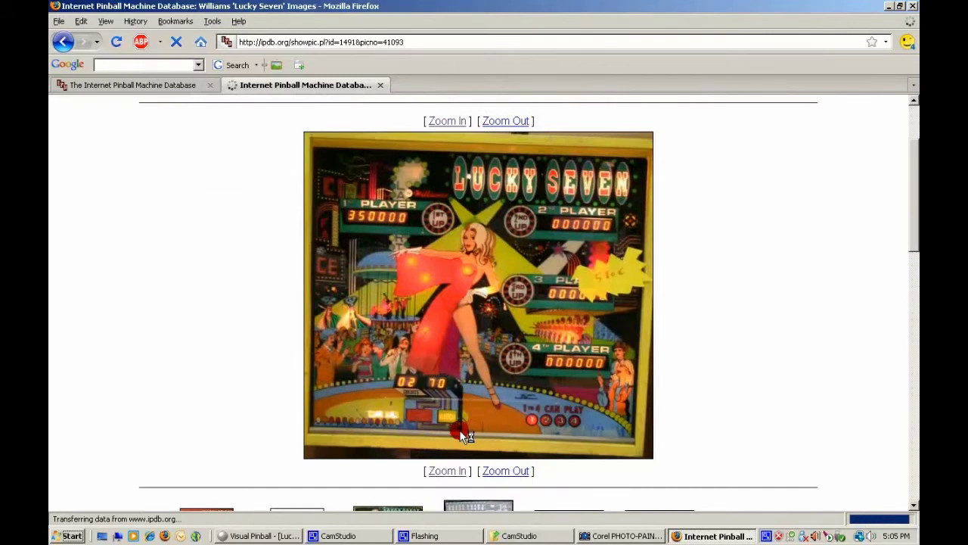
{"action": "scroll", "coordinate": [458, 435], "scroll_direction": "down", "scroll_amount": 1}
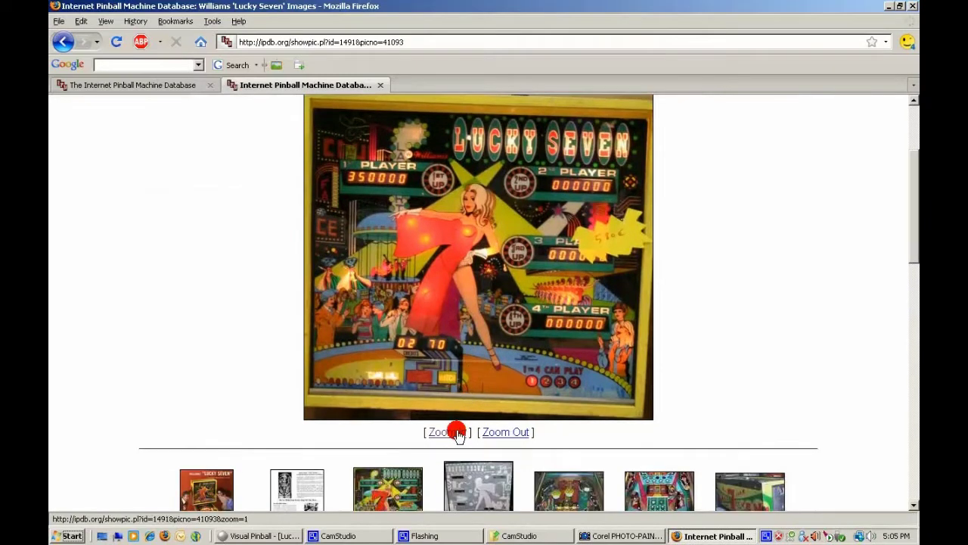
{"action": "left_click", "coordinate": [457, 433]}
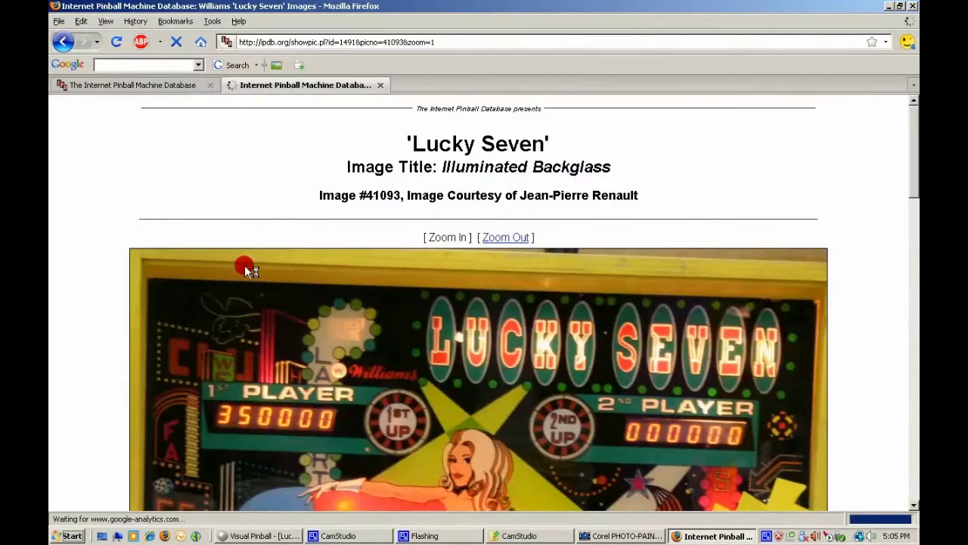
{"action": "scroll", "coordinate": [529, 297], "scroll_direction": "down", "scroll_amount": 10}
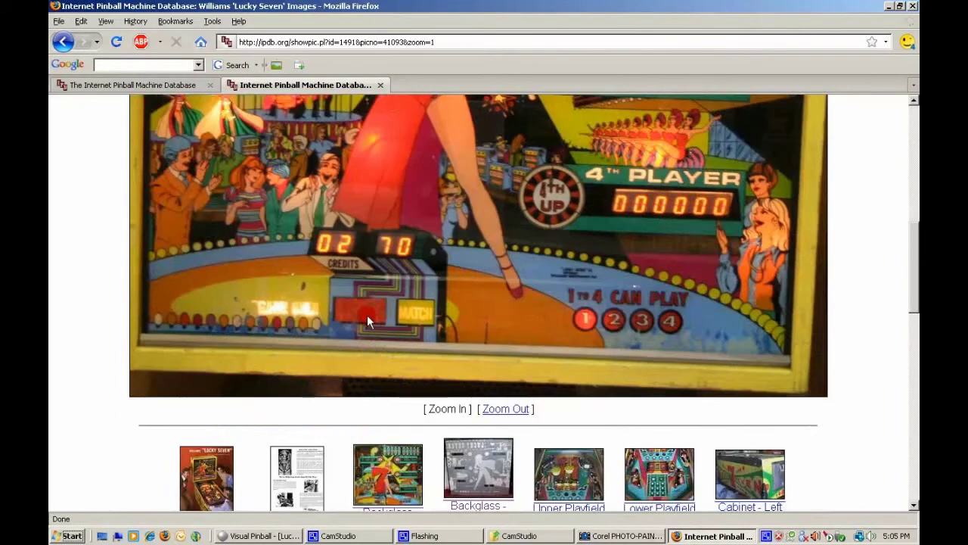
{"action": "scroll", "coordinate": [365, 317], "scroll_direction": "up", "scroll_amount": 6}
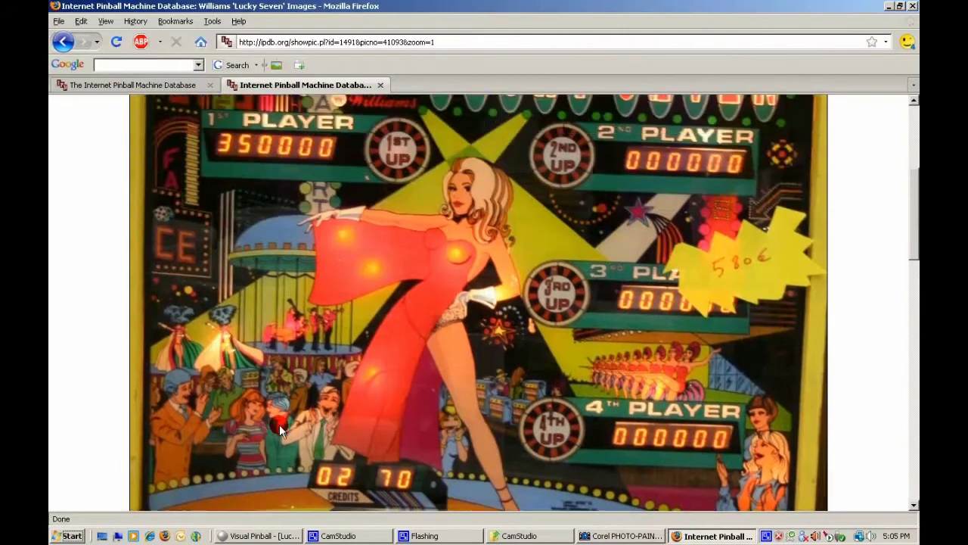
{"action": "scroll", "coordinate": [280, 429], "scroll_direction": "up", "scroll_amount": 4}
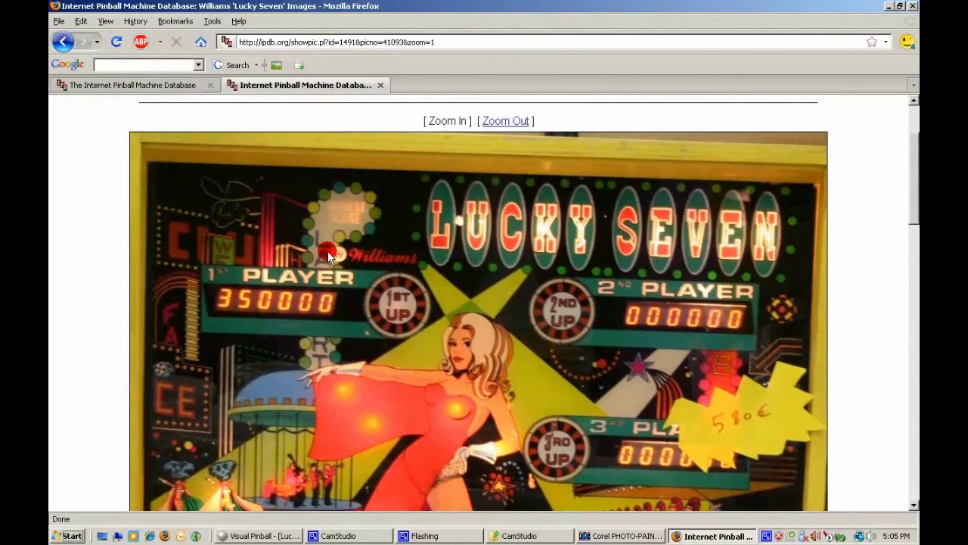
{"action": "scroll", "coordinate": [328, 257], "scroll_direction": "down", "scroll_amount": 10}
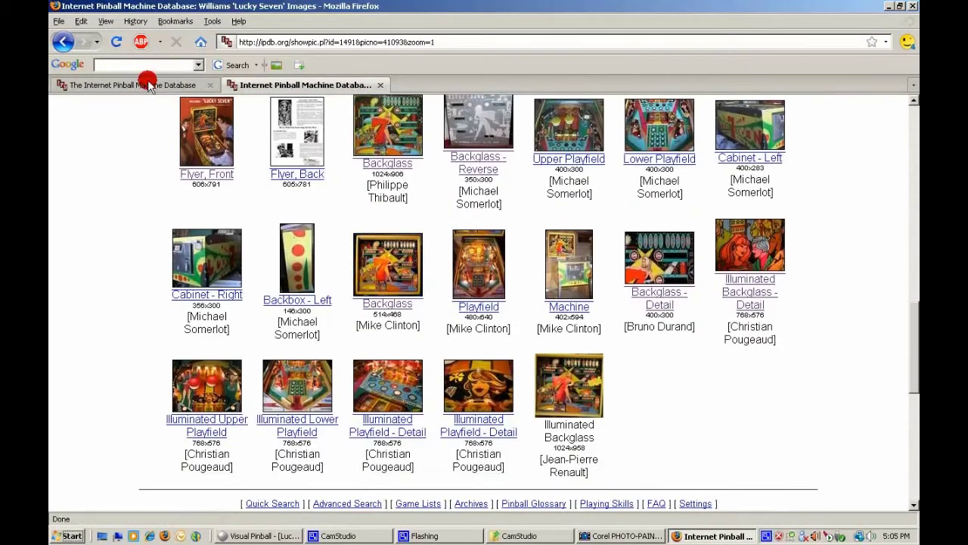
- Search Google for "mrhide backglass" and open the Pinball Backglass gallery on mrhide.pinnesota.org
{"action": "left_click", "coordinate": [147, 69]}
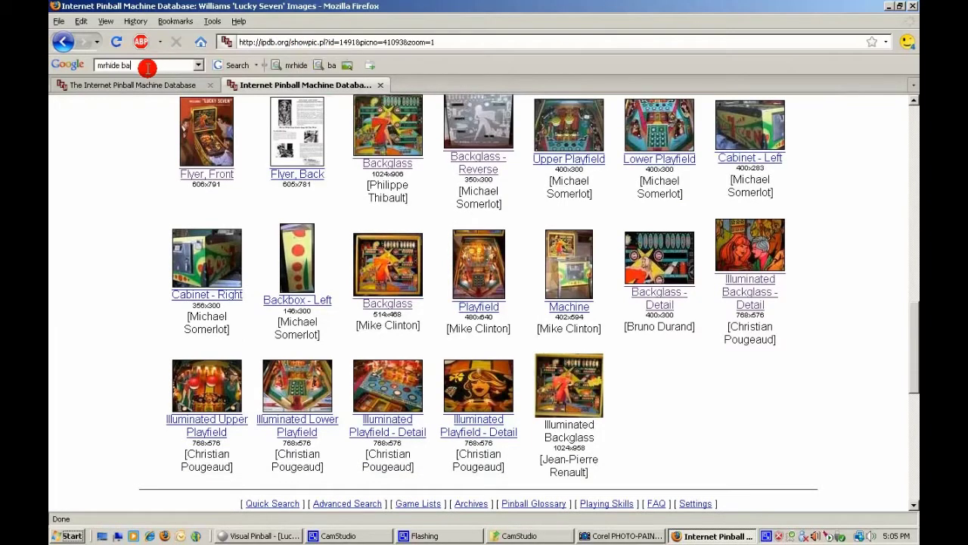
{"action": "type", "text": "mrhide backglass"}
{"action": "key", "text": "Return"}
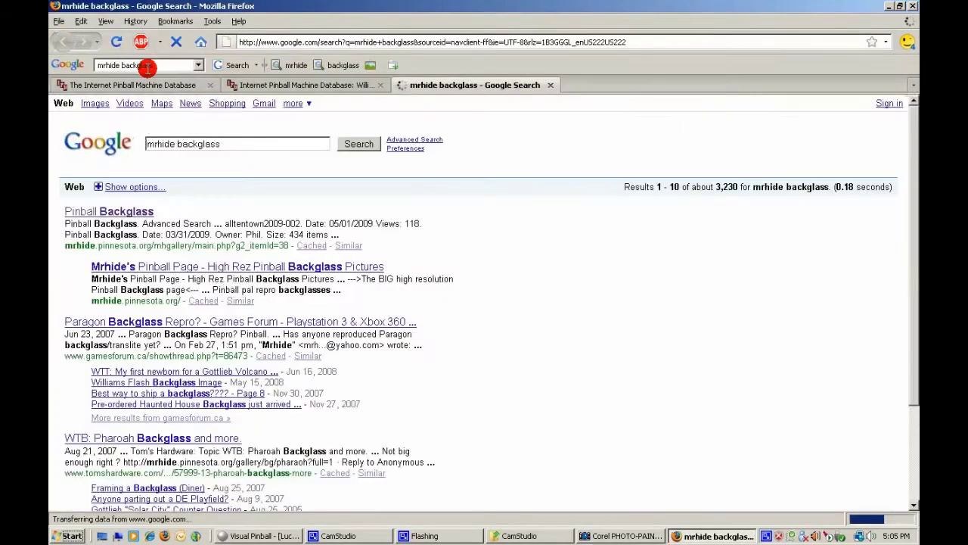
{"action": "left_click", "coordinate": [99, 211]}
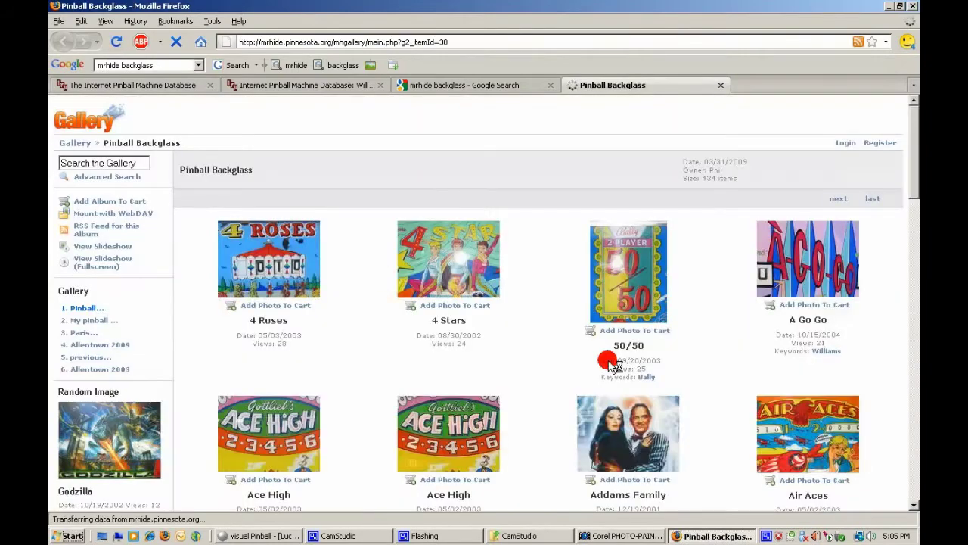
- Go to page 6 of the backglass gallery and open the Lucky Seven photo at its full size of 2272x1704
{"action": "scroll", "coordinate": [540, 336], "scroll_direction": "down", "scroll_amount": 8}
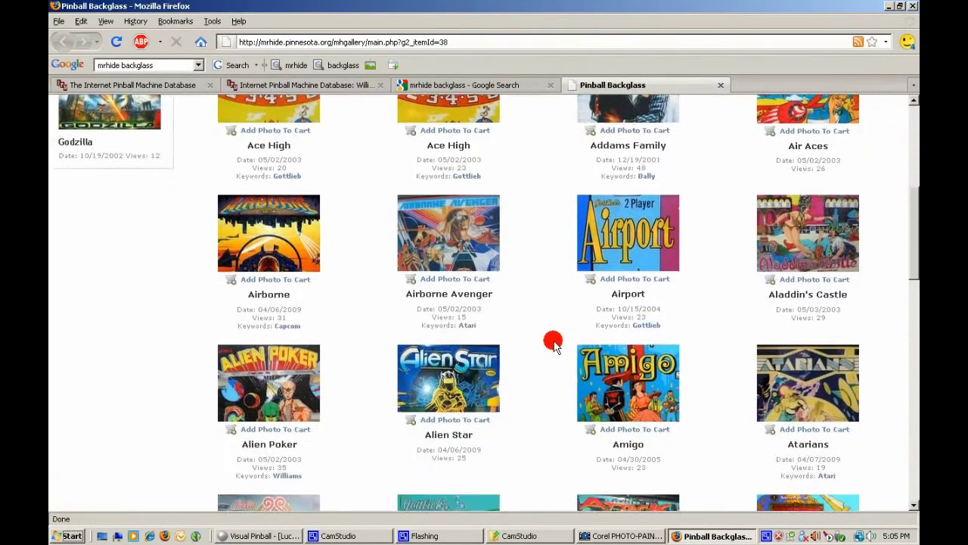
{"action": "scroll", "coordinate": [553, 343], "scroll_direction": "down", "scroll_amount": 18}
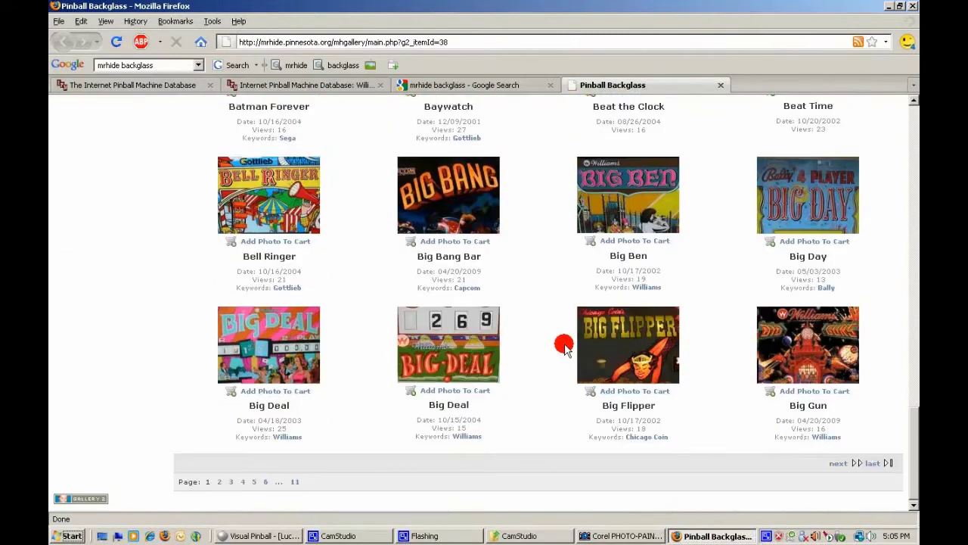
{"action": "left_click", "coordinate": [266, 482]}
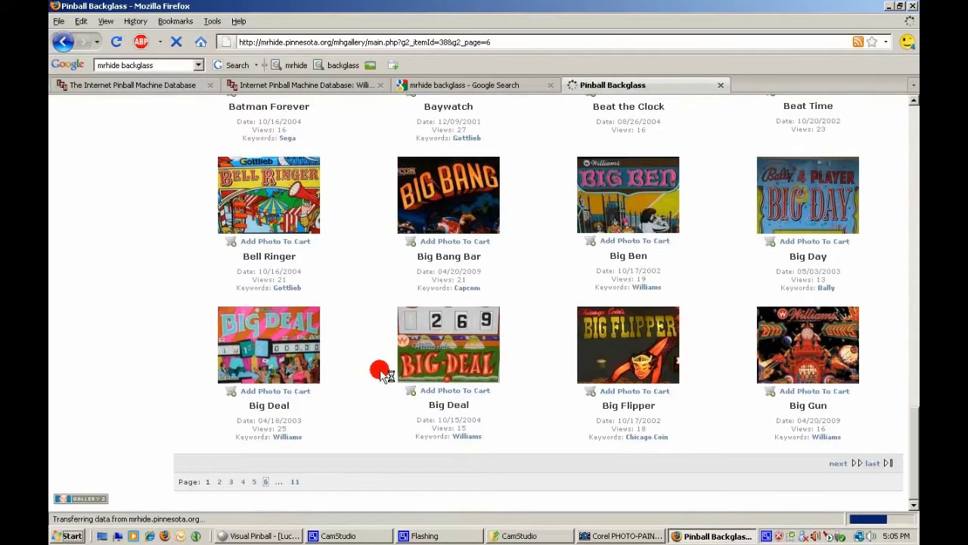
{"action": "scroll", "coordinate": [532, 359], "scroll_direction": "down", "scroll_amount": 15}
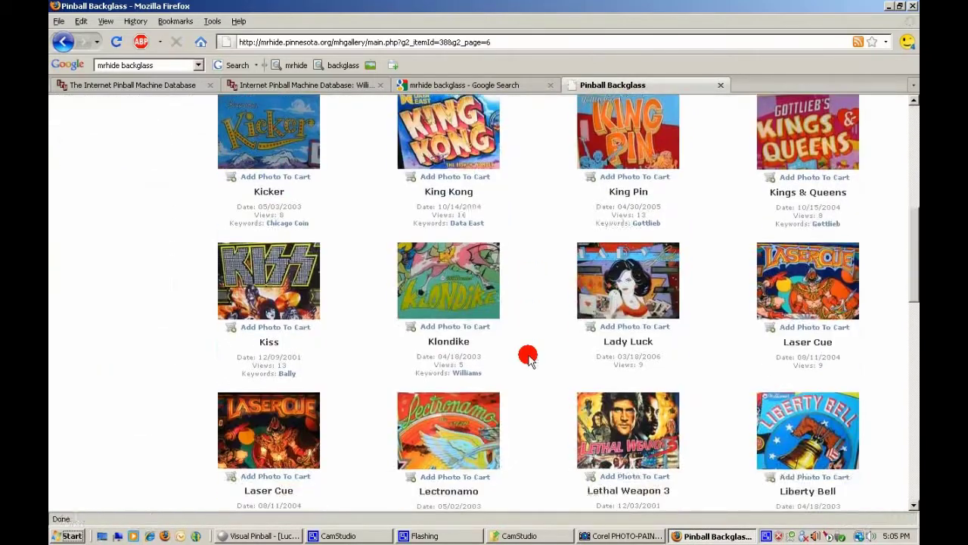
{"action": "scroll", "coordinate": [528, 360], "scroll_direction": "down", "scroll_amount": 5}
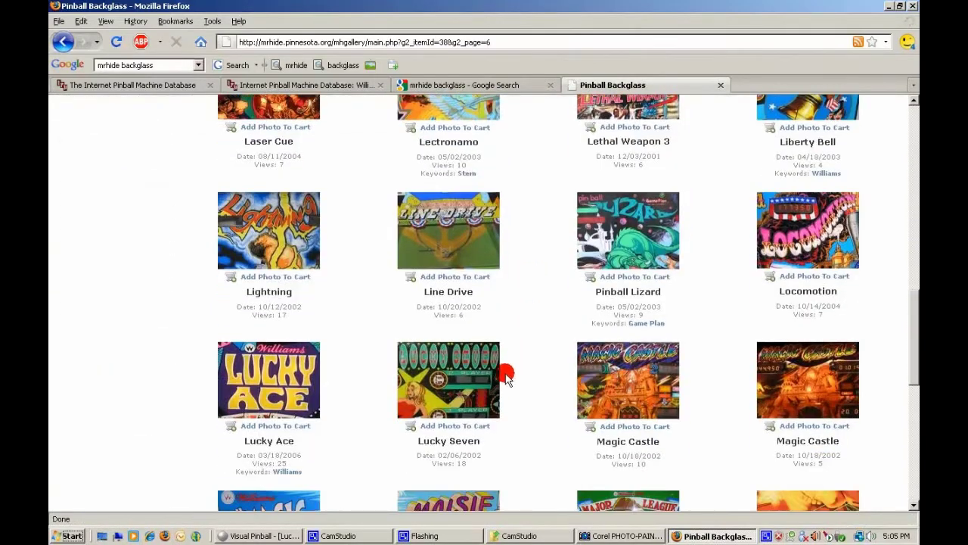
{"action": "left_click", "coordinate": [438, 407]}
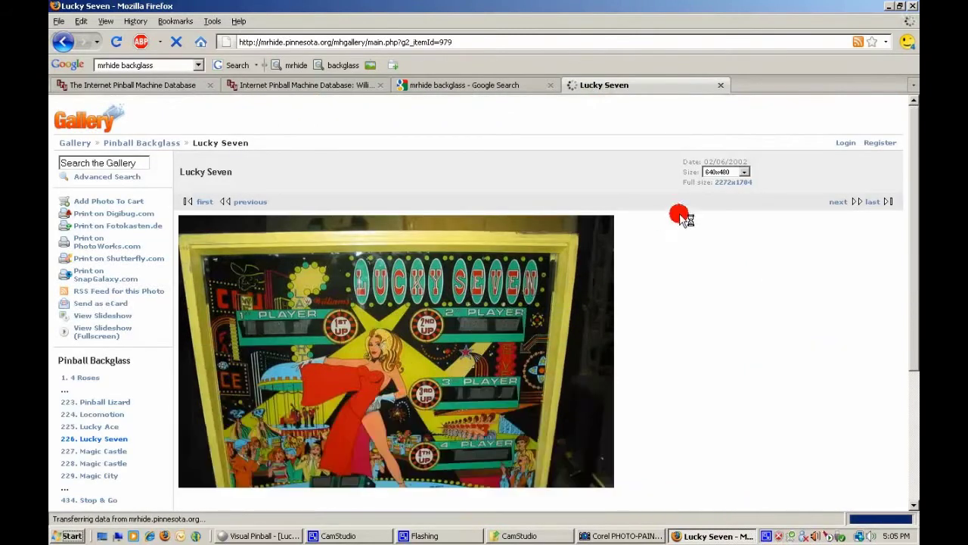
{"action": "left_click", "coordinate": [724, 186]}
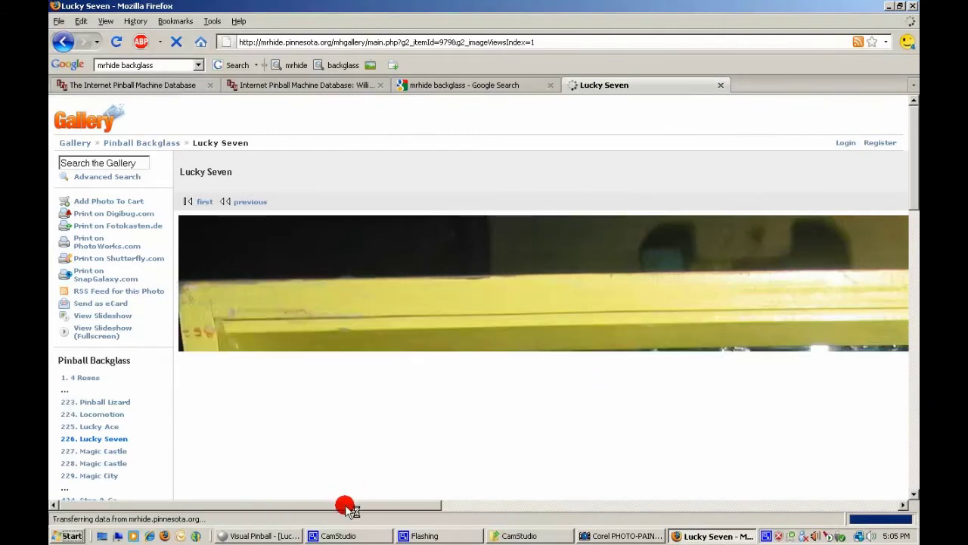
- Examine the full-size Lucky Seven backglass photo from the top frame down to the bottom edge
{"action": "left_click_drag", "start_coordinate": [345, 506], "coordinate": [465, 518]}
{"action": "scroll", "coordinate": [477, 484], "scroll_direction": "down", "scroll_amount": 4}
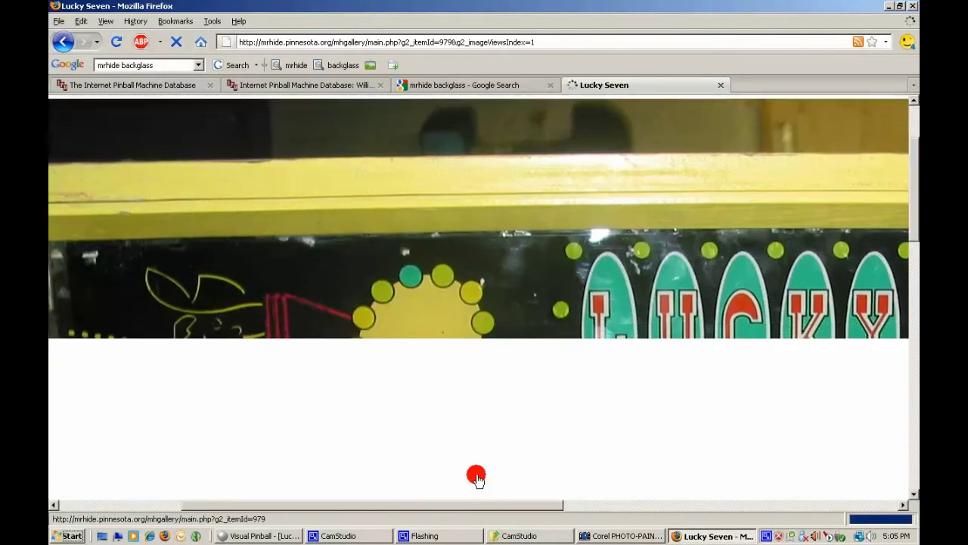
{"action": "scroll", "coordinate": [477, 477], "scroll_direction": "down", "scroll_amount": 2}
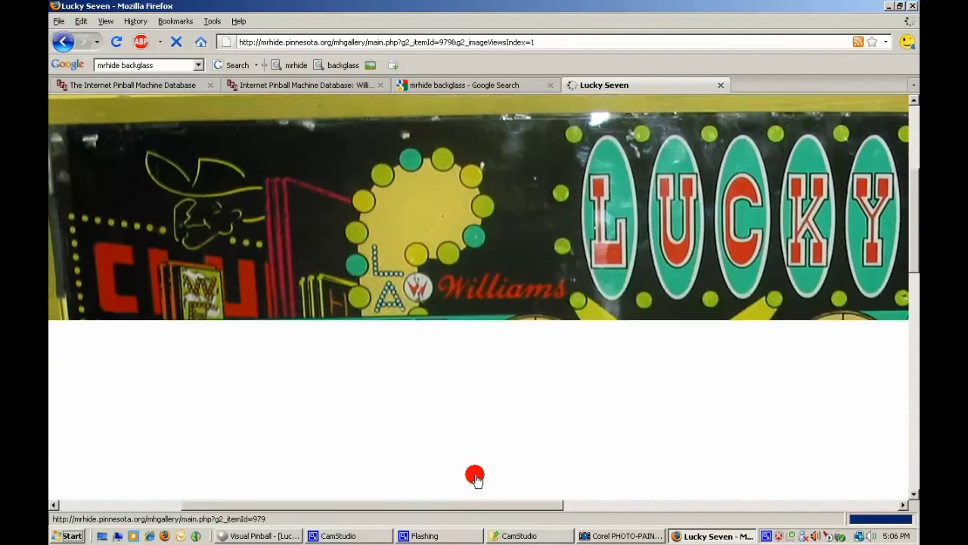
{"action": "scroll", "coordinate": [476, 477], "scroll_direction": "down", "scroll_amount": 3}
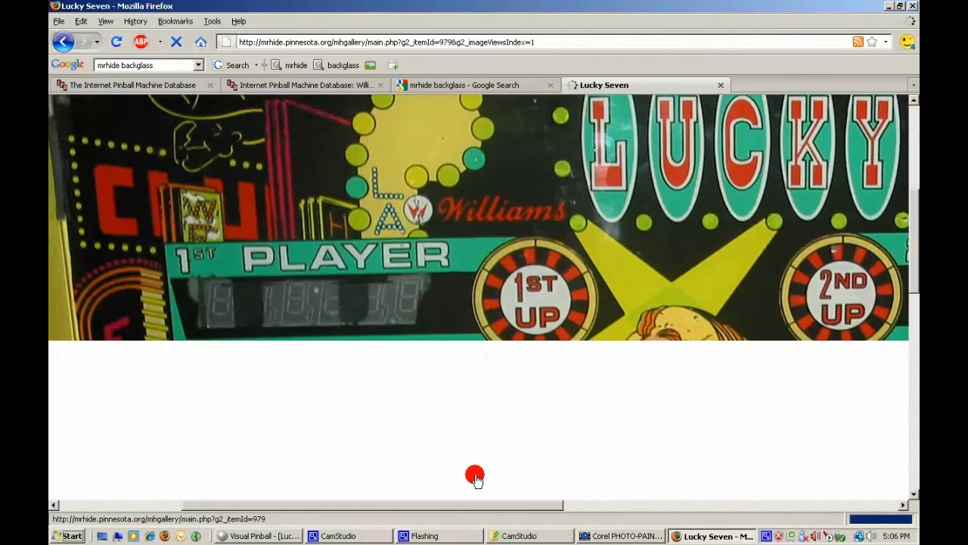
{"action": "scroll", "coordinate": [475, 477], "scroll_direction": "down", "scroll_amount": 1}
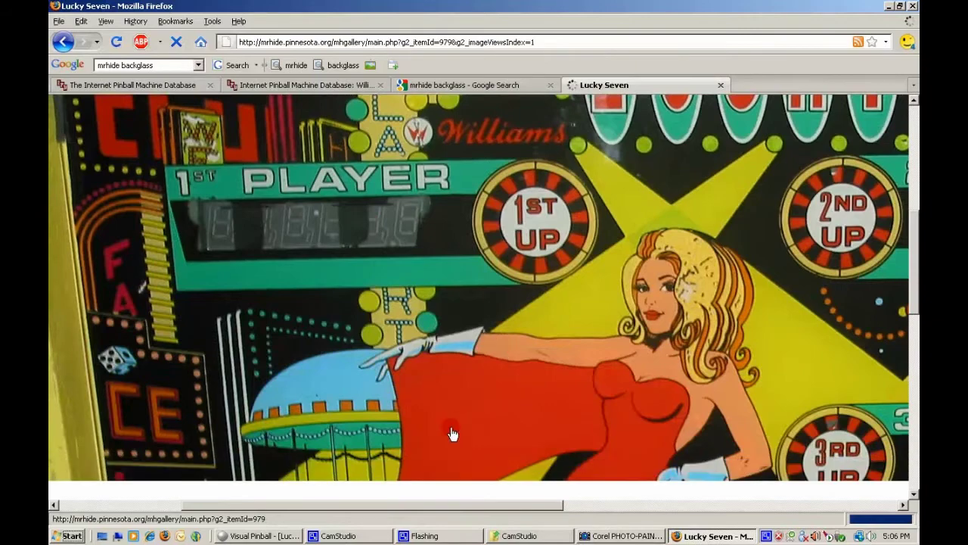
{"action": "scroll", "coordinate": [454, 432], "scroll_direction": "down", "scroll_amount": 3}
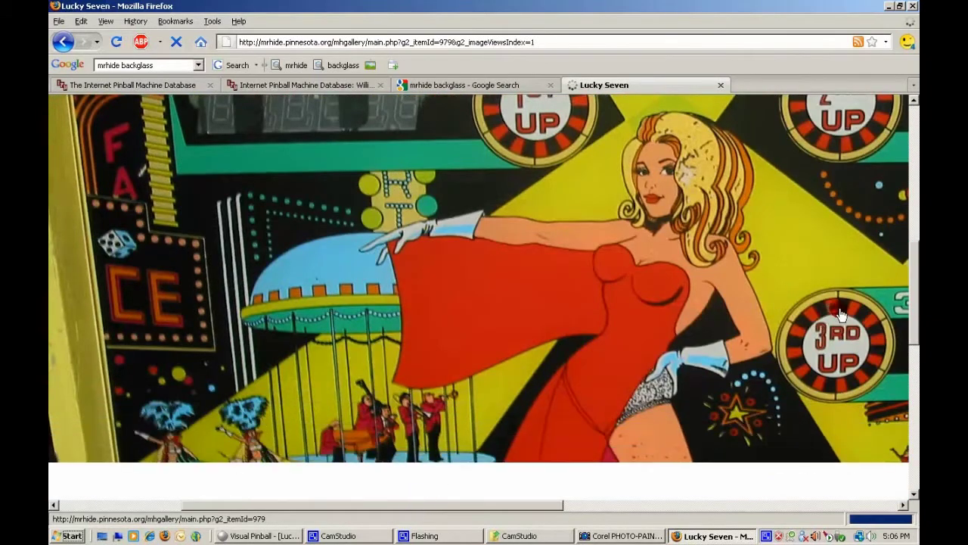
{"action": "scroll", "coordinate": [613, 381], "scroll_direction": "down", "scroll_amount": 4}
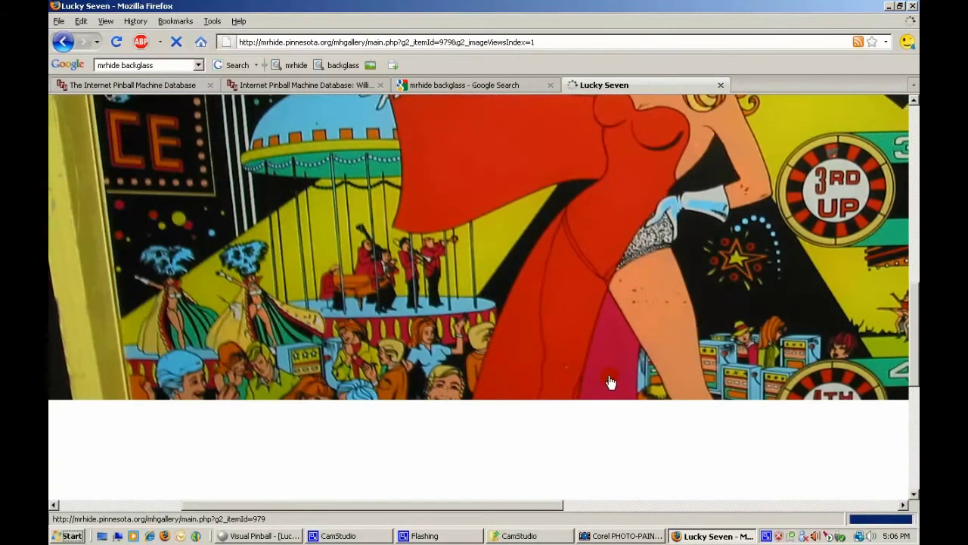
{"action": "scroll", "coordinate": [610, 379], "scroll_direction": "down", "scroll_amount": 2}
{"action": "scroll", "coordinate": [597, 378], "scroll_direction": "down", "scroll_amount": 3}
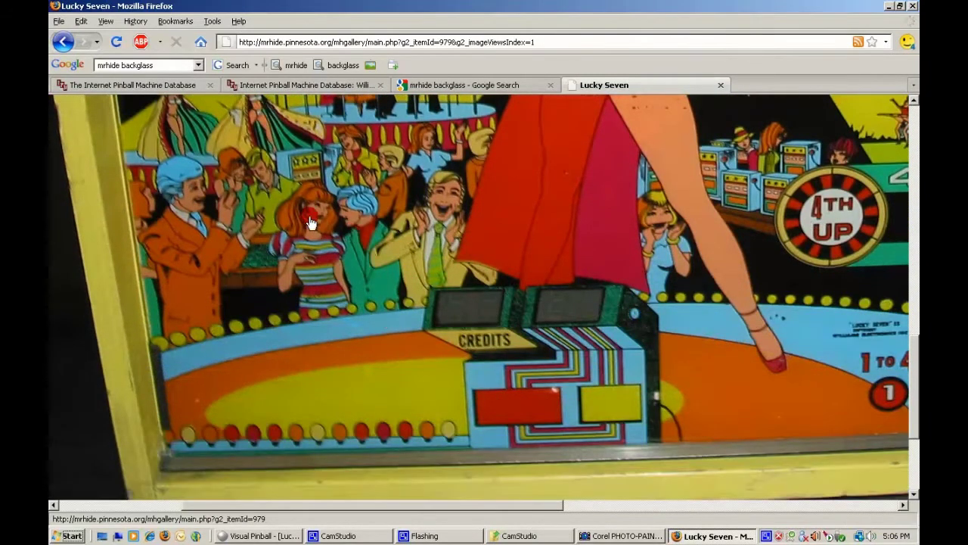
- Save the full-size Lucky Seven backglass photo as a JPEG in the Lucky 7 folder, with a file name beginning with LuckySeven
{"action": "right_click", "coordinate": [351, 228]}
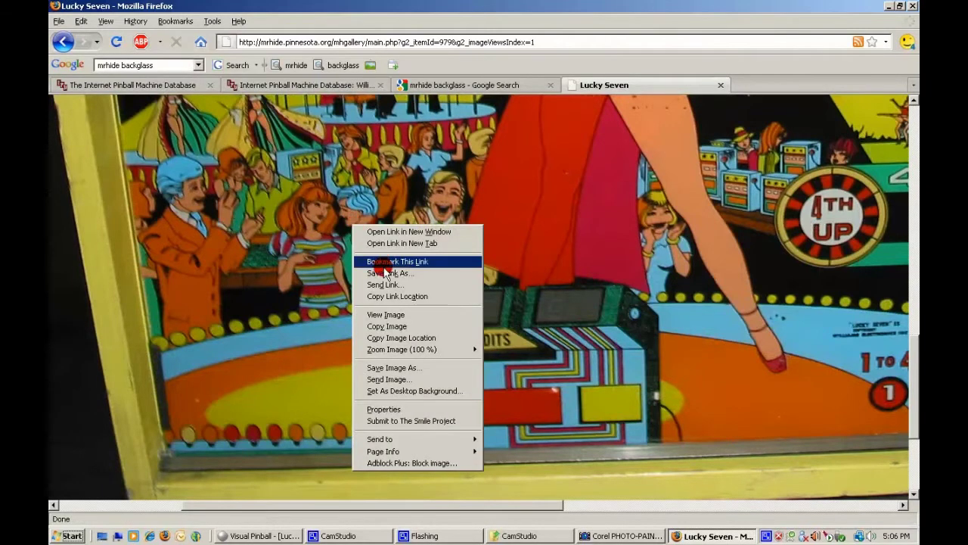
{"action": "left_click", "coordinate": [391, 368]}
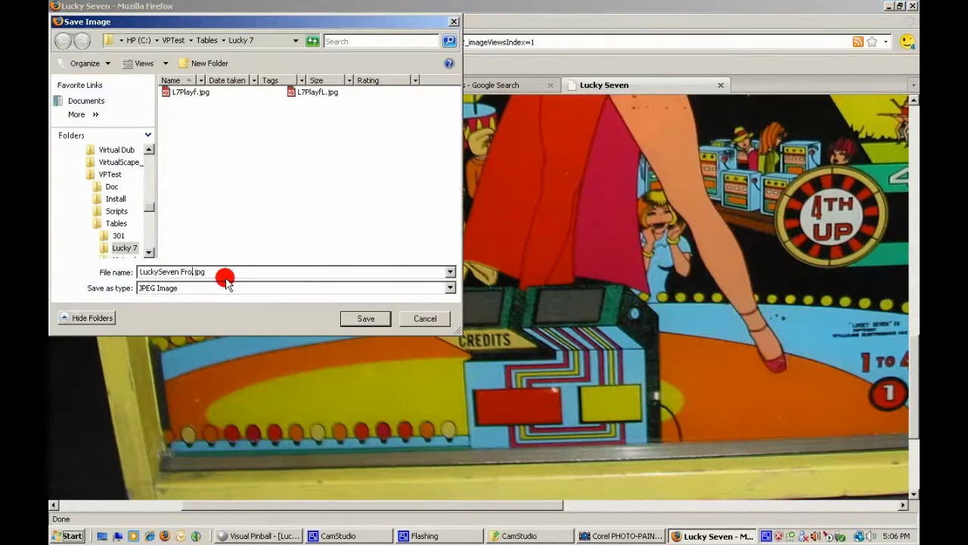
{"action": "left_click", "coordinate": [353, 321]}
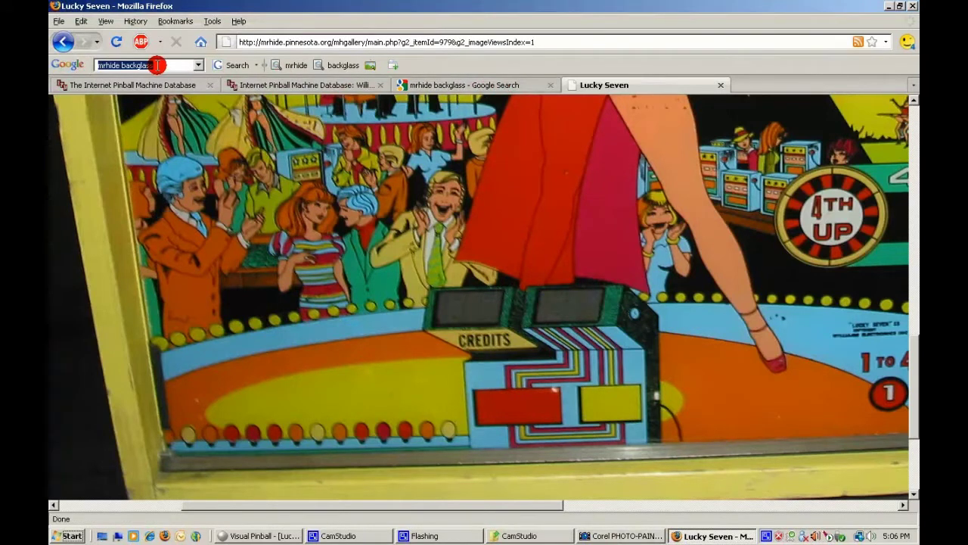
- Search Google for "lucky 7 backglass" and open the eBay listing for the Williams 1978 NOS Lucky Seven Pinball Backglass
{"action": "type", "text": "lucky 7 bac"}
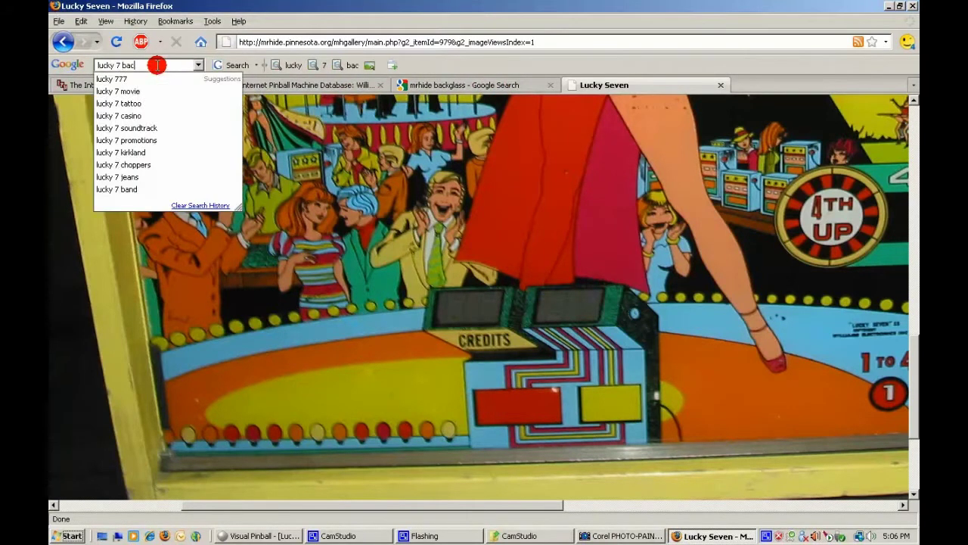
{"action": "key", "text": "Return"}
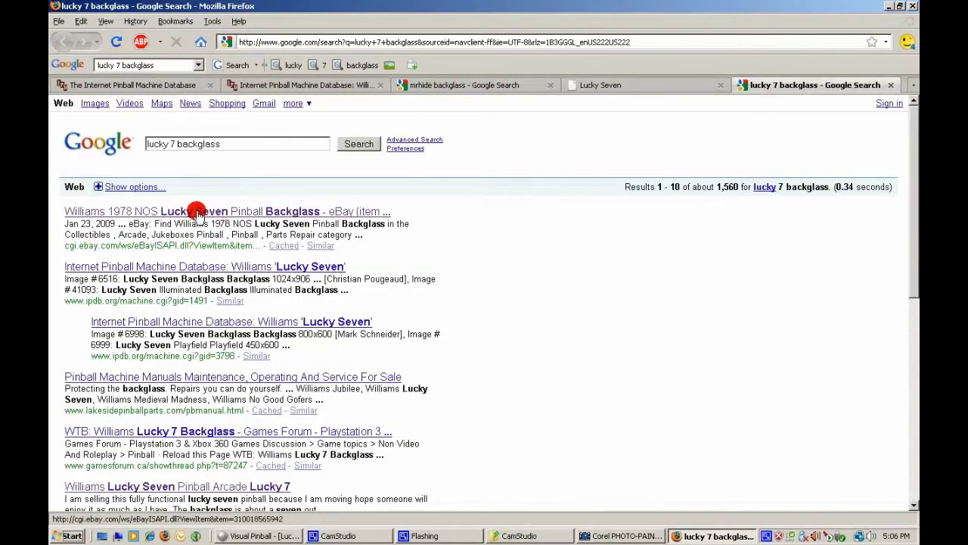
{"action": "scroll", "coordinate": [249, 305], "scroll_direction": "down", "scroll_amount": 4}
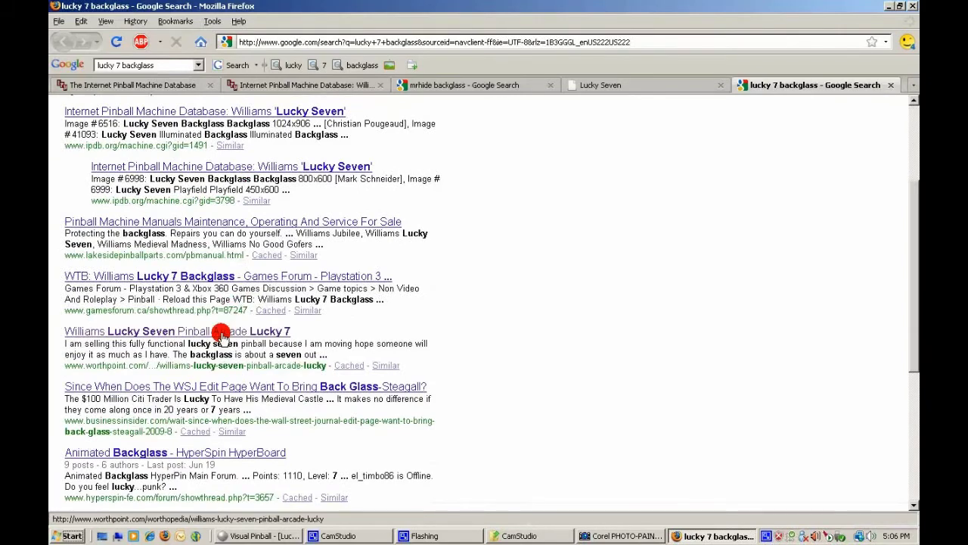
{"action": "scroll", "coordinate": [227, 331], "scroll_direction": "up", "scroll_amount": 3}
{"action": "left_click", "coordinate": [209, 174]}
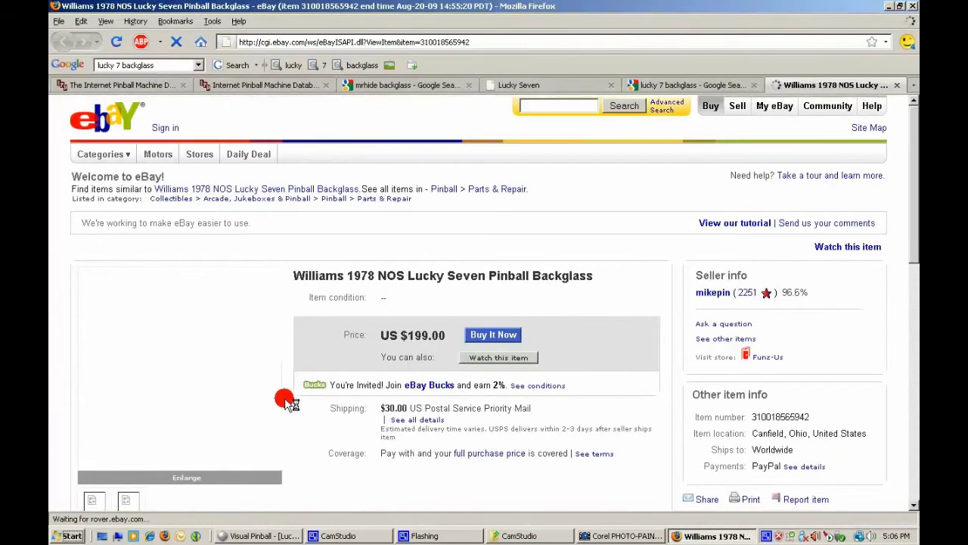
- Enlarge the listing's second photo, showing the reverse side of the backglass, and capture its window to the clipboard
{"action": "scroll", "coordinate": [279, 421], "scroll_direction": "down", "scroll_amount": 3}
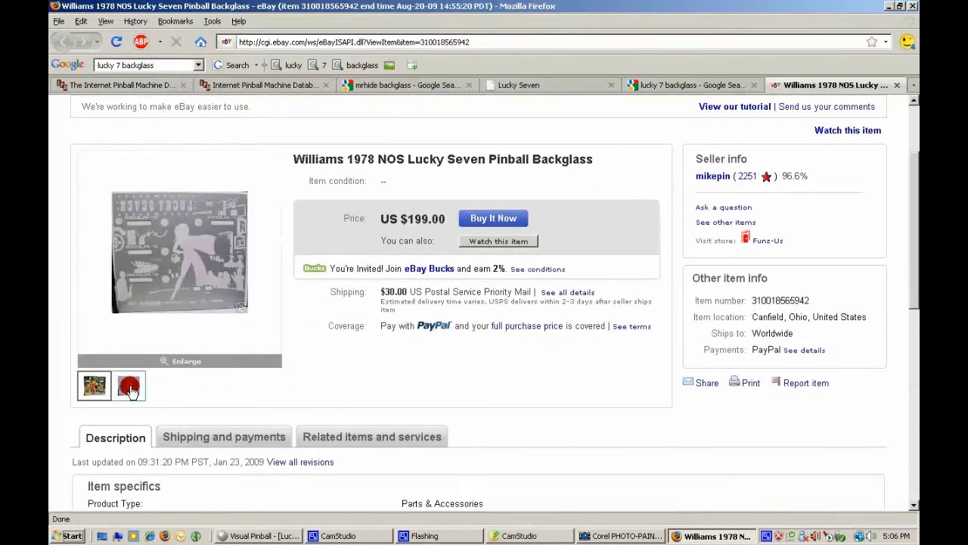
{"action": "left_click", "coordinate": [192, 274]}
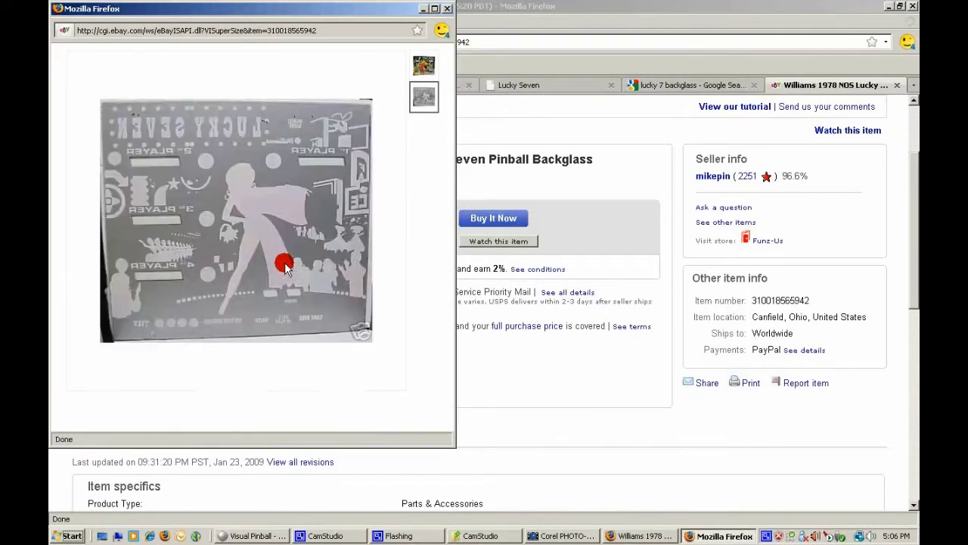
{"action": "right_click", "coordinate": [216, 236]}
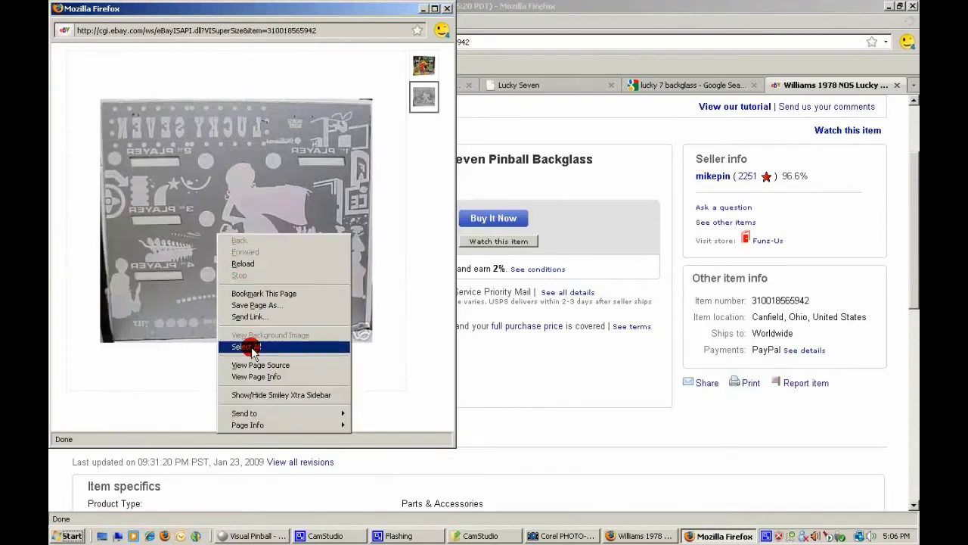
{"action": "left_click", "coordinate": [185, 405]}
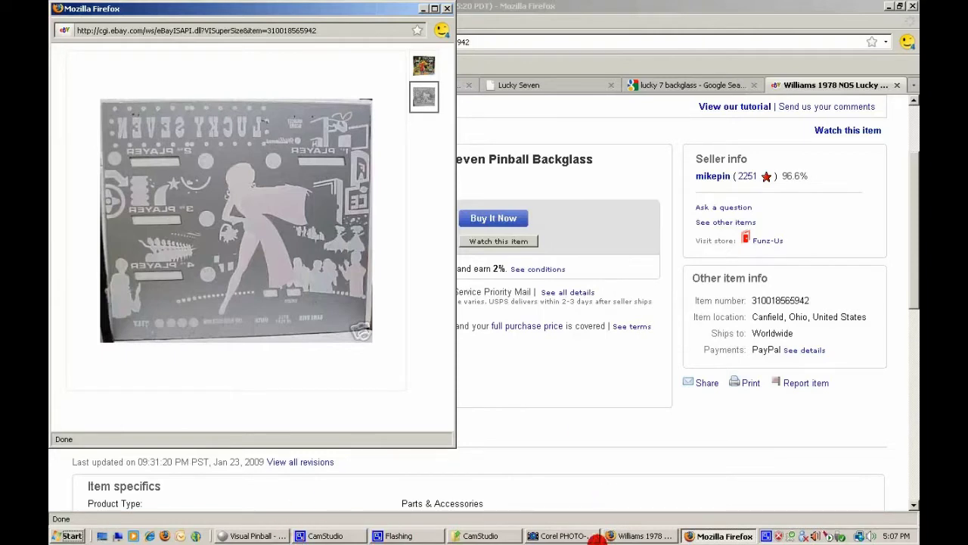
- Switch to Corel PHOTO-PAINT and create a new image from the captured browser window on the clipboard
{"action": "left_click", "coordinate": [572, 530]}
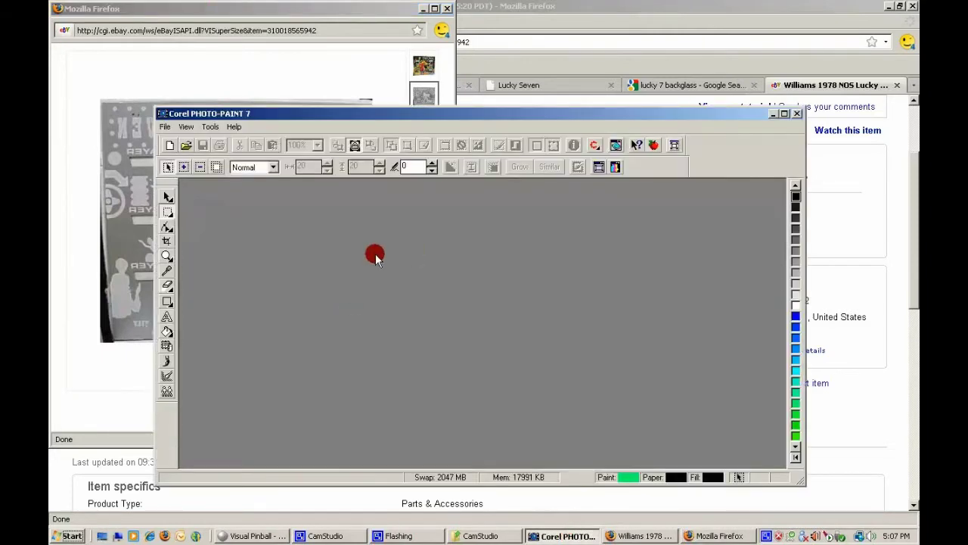
{"action": "left_click", "coordinate": [165, 126]}
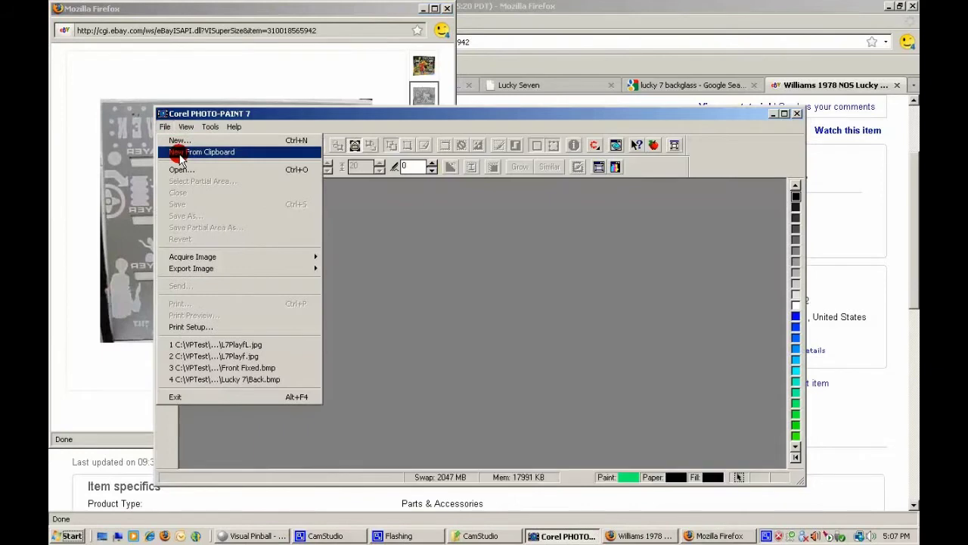
{"action": "left_click", "coordinate": [176, 152]}
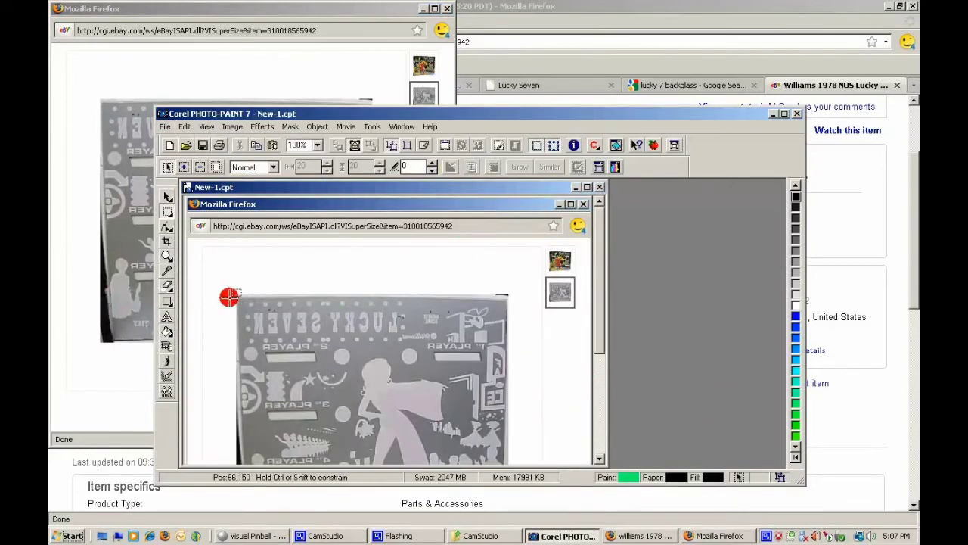
- Cut the grey backglass picture out of the window capture with a rectangular mask and make a new image from it
{"action": "left_click_drag", "start_coordinate": [236, 292], "coordinate": [508, 357]}
{"action": "left_click", "coordinate": [185, 127]}
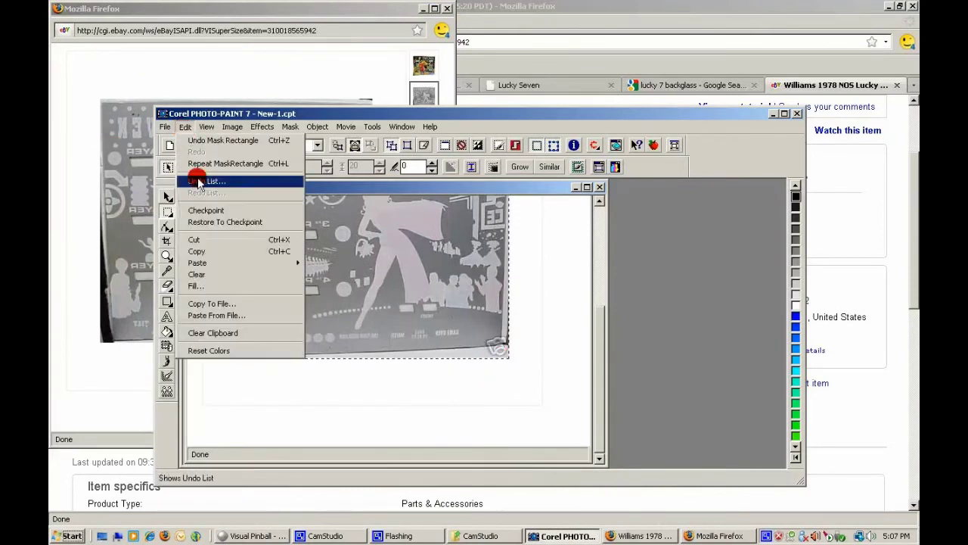
{"action": "left_click", "coordinate": [198, 239]}
{"action": "left_click", "coordinate": [167, 127]}
{"action": "left_click", "coordinate": [175, 153]}
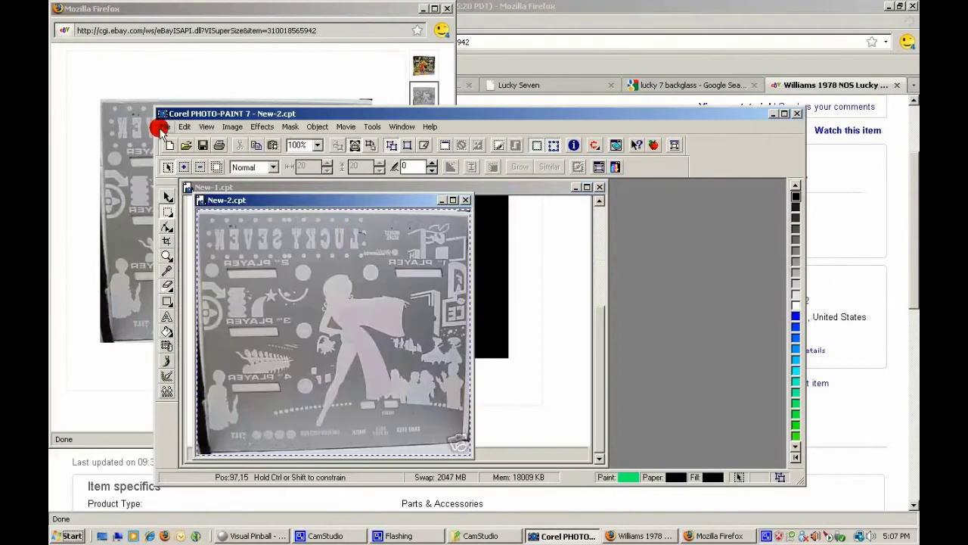
- Save the cropped backglass picture in the Lucky 7 folder as the Windows Bitmap "Lucky 7 Back.bmp"
{"action": "left_click", "coordinate": [165, 127]}
{"action": "left_click", "coordinate": [182, 205]}
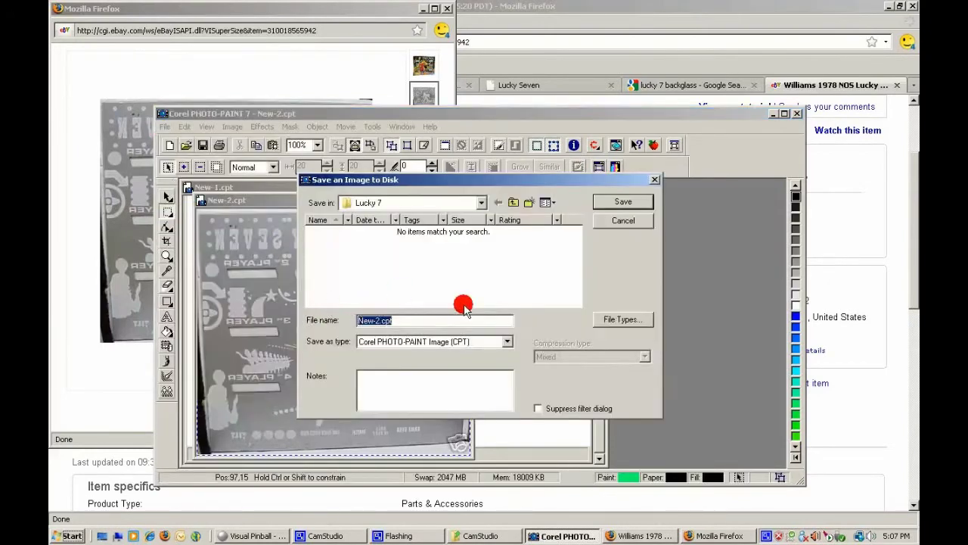
{"action": "left_click", "coordinate": [432, 341]}
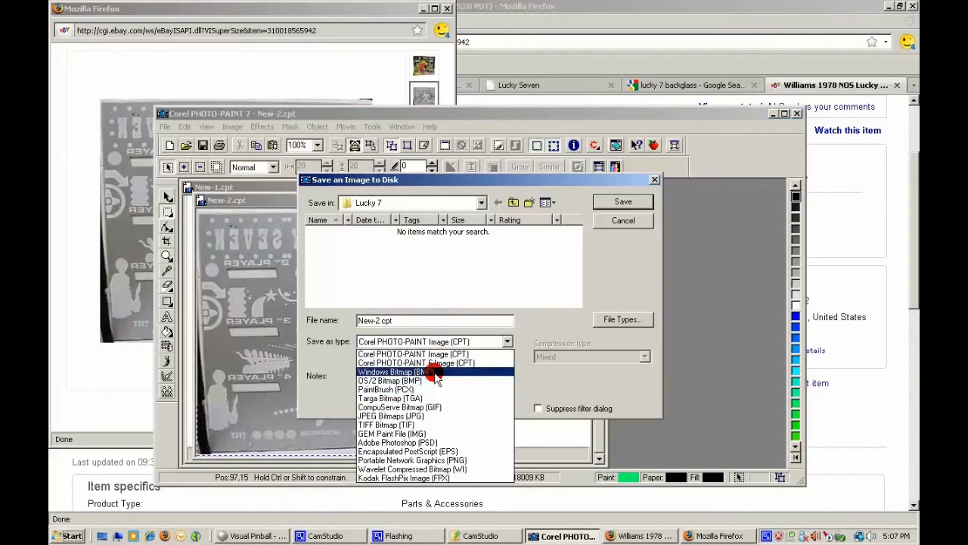
{"action": "left_click", "coordinate": [417, 372]}
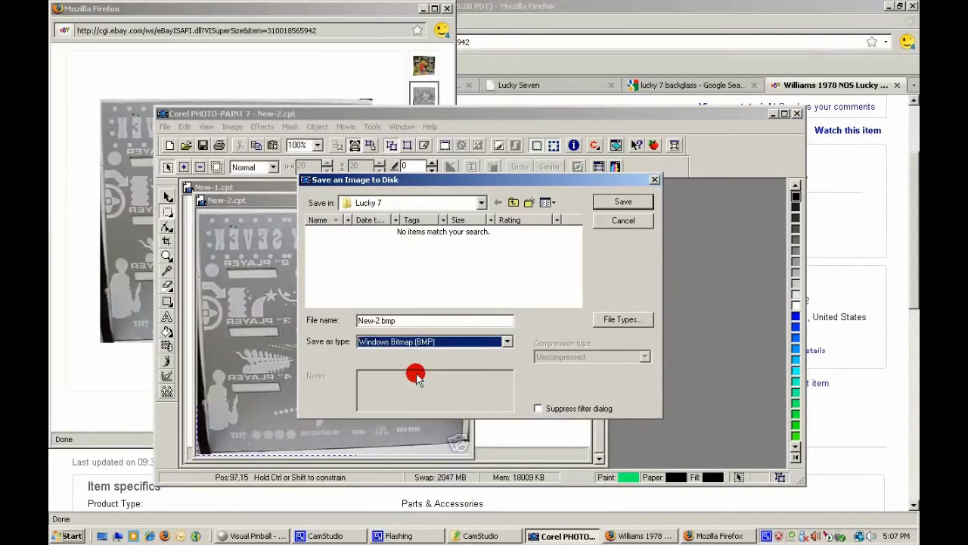
{"action": "double_click", "coordinate": [376, 321]}
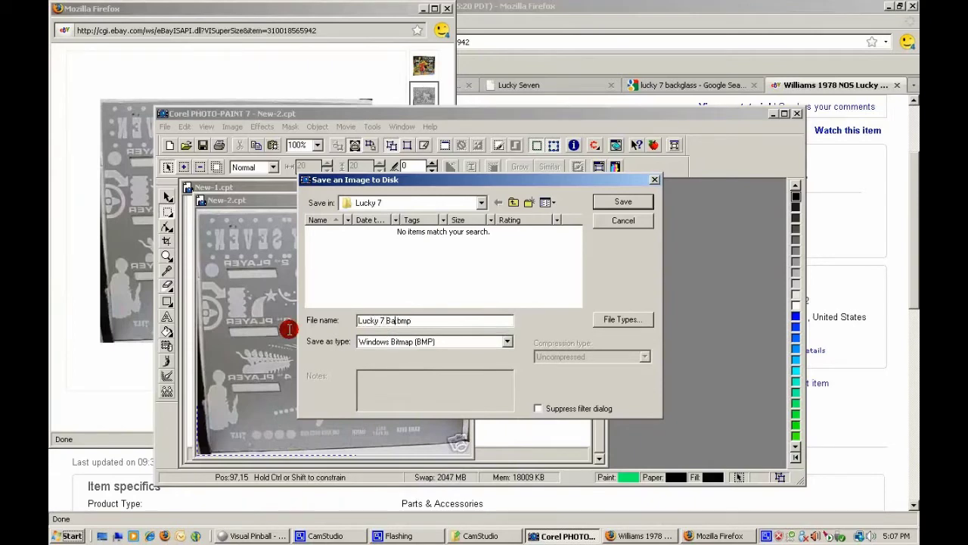
{"action": "left_click", "coordinate": [601, 202]}
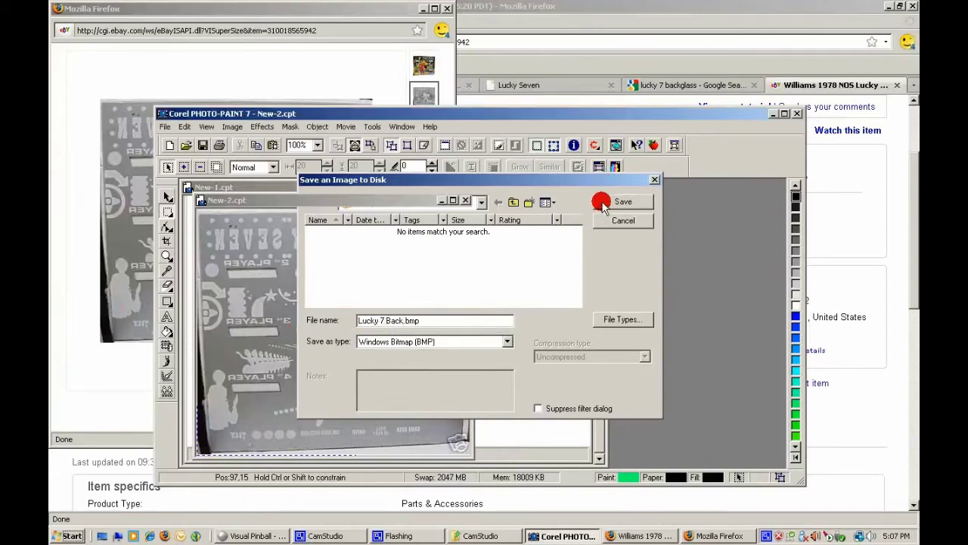
{"action": "left_click", "coordinate": [490, 330]}
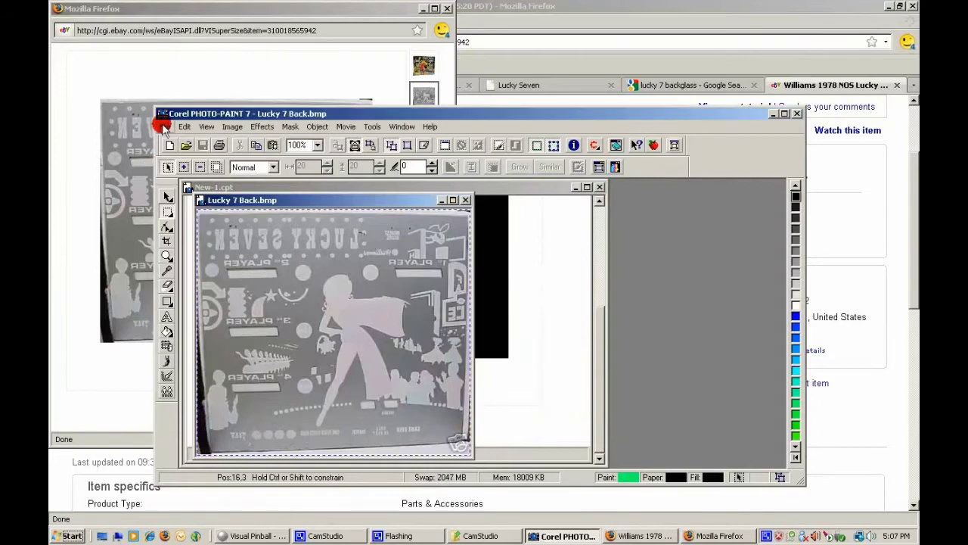
{"action": "left_click", "coordinate": [165, 127]}
{"action": "left_click", "coordinate": [187, 215]}
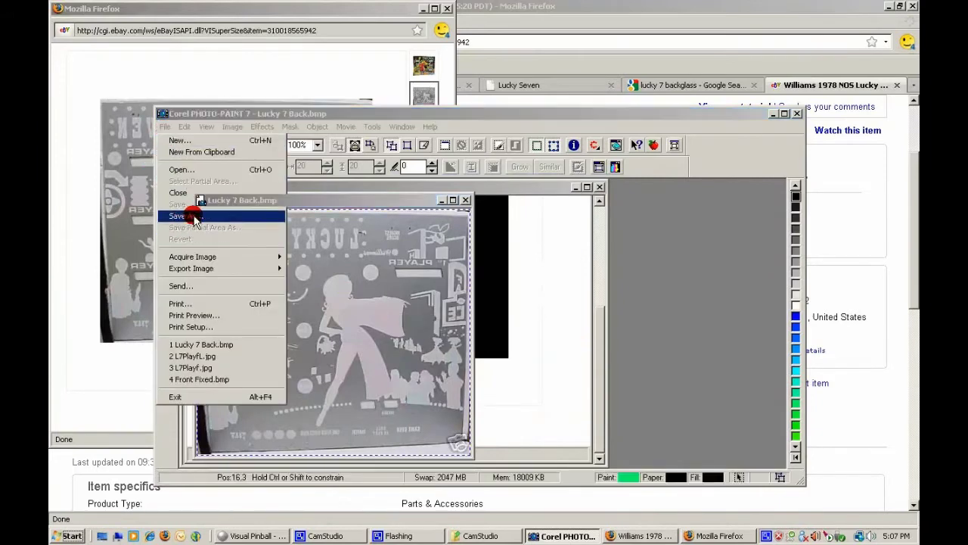
{"action": "left_click", "coordinate": [622, 220]}
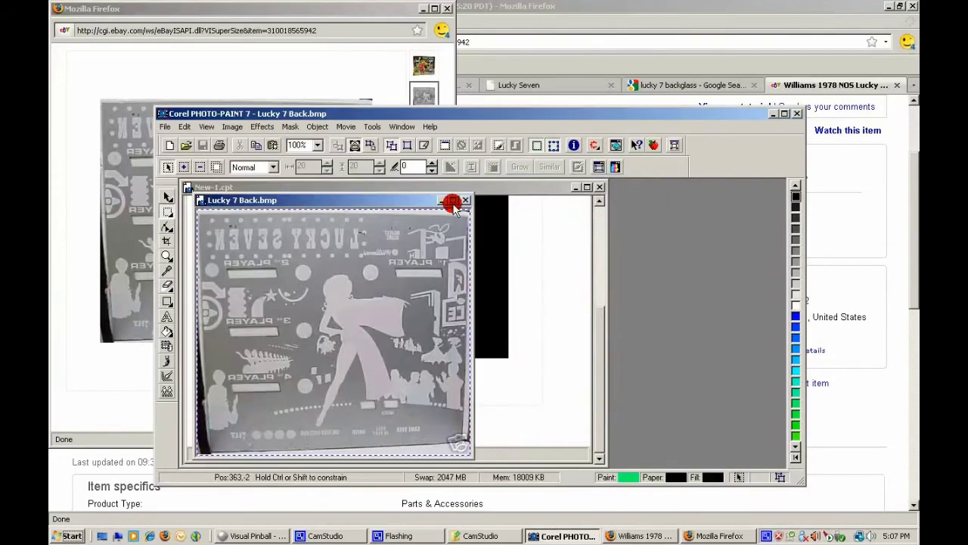
- Close both open images, discarding the leftover window capture, and put away the image editor and the enlarged eBay photo
{"action": "left_click", "coordinate": [464, 200]}
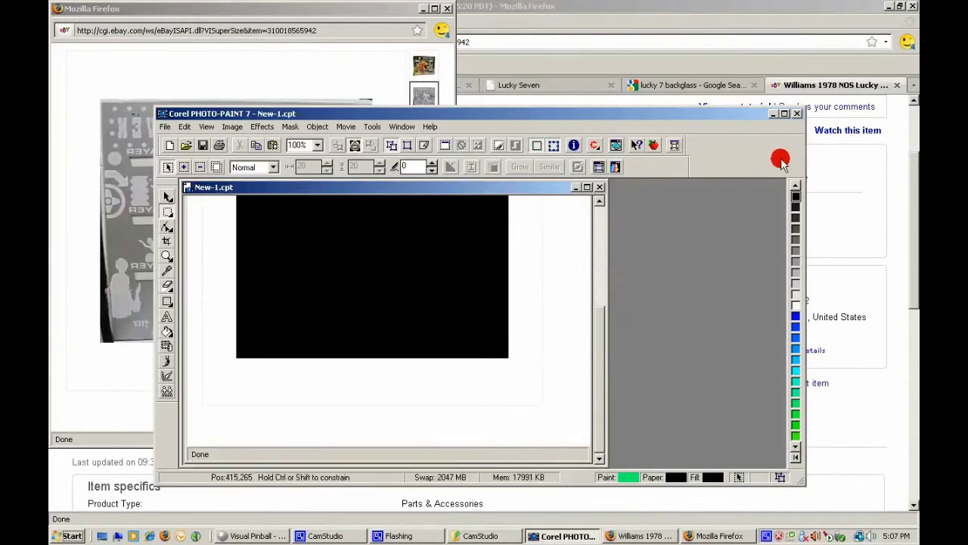
{"action": "left_click", "coordinate": [594, 186]}
{"action": "left_click", "coordinate": [489, 328]}
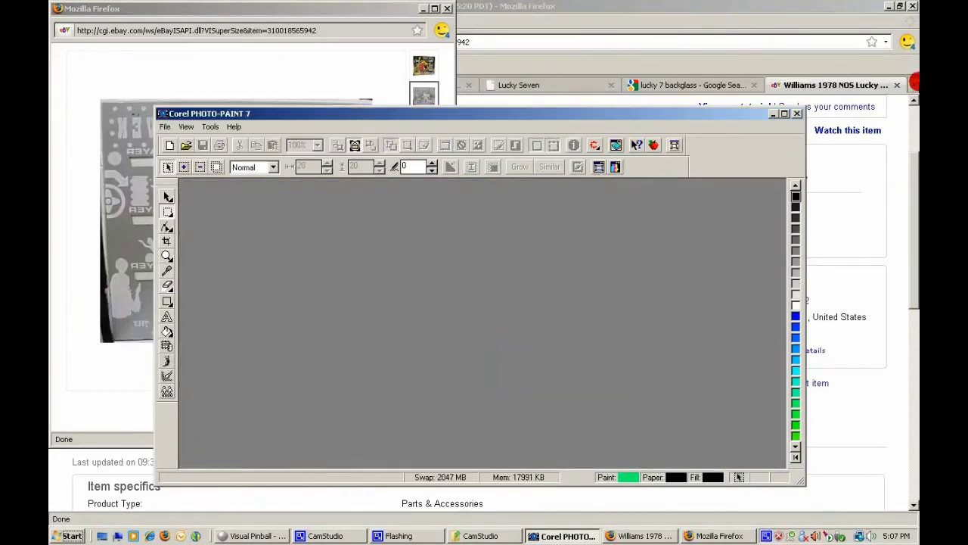
{"action": "left_click", "coordinate": [767, 115]}
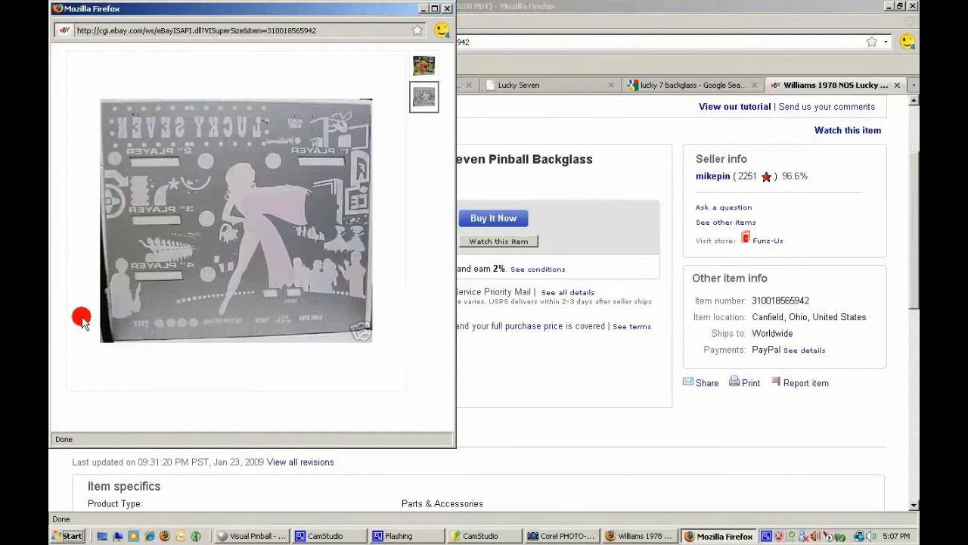
{"action": "left_click", "coordinate": [445, 9]}
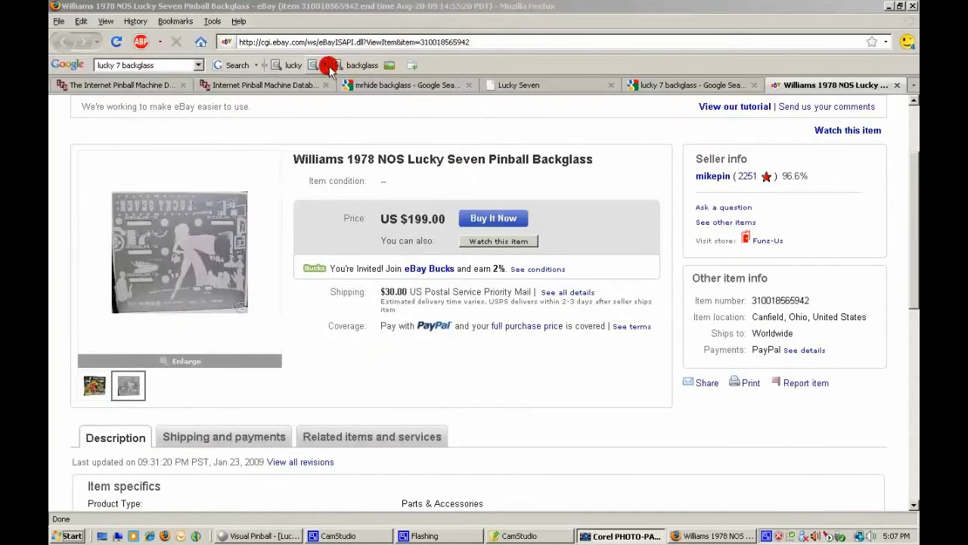
- Search Google for "photobrush", look over the Photo-Brush 5.2 free trial page on Softpedia, and close both tabs
{"action": "left_click", "coordinate": [181, 65]}
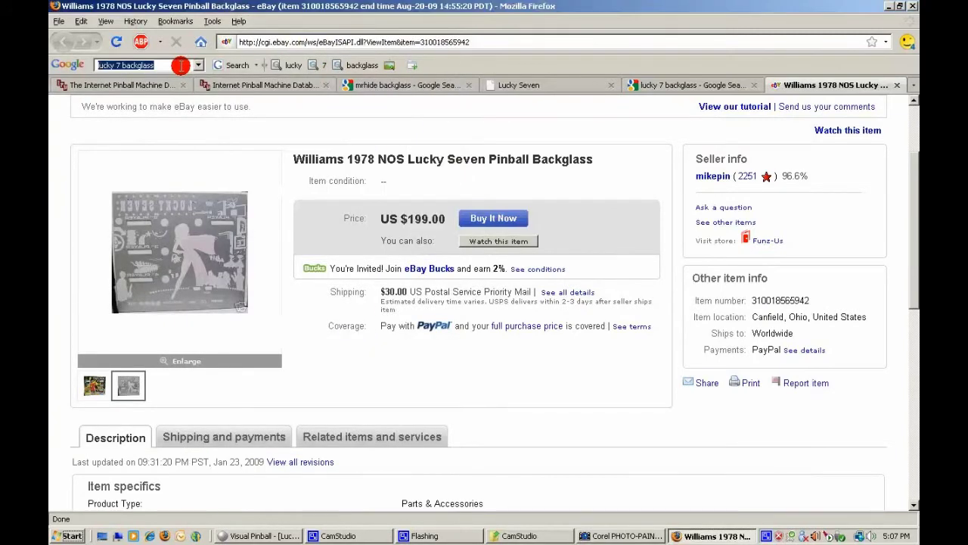
{"action": "type", "text": "photobrush"}
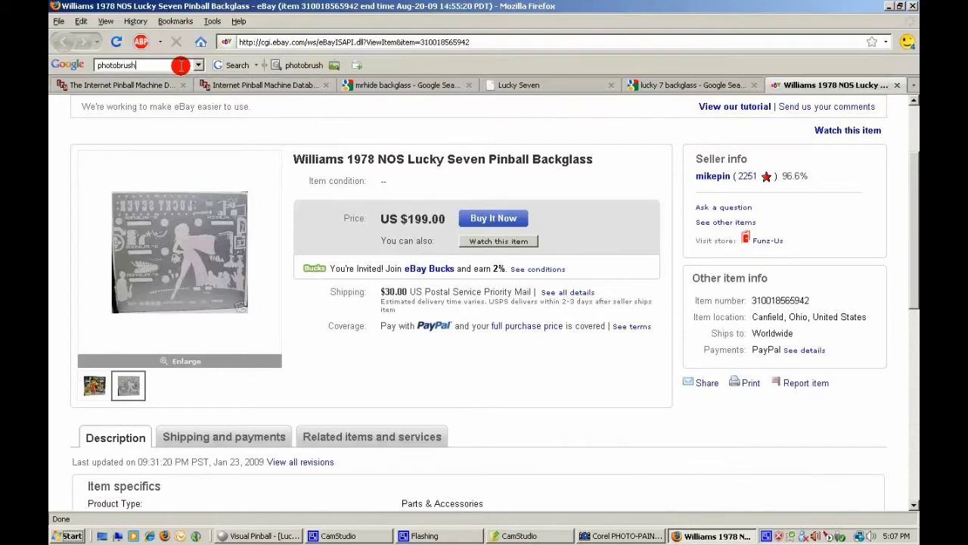
{"action": "key", "text": "Return"}
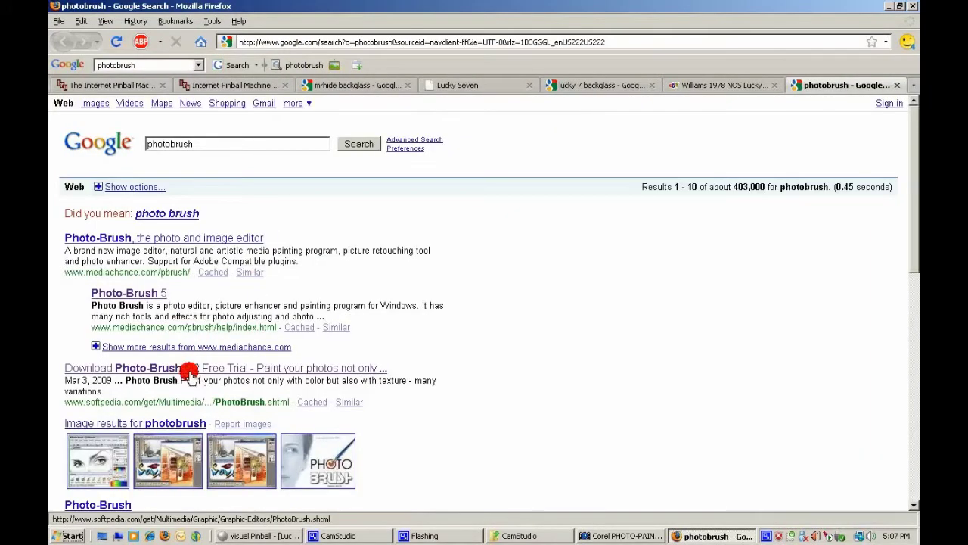
{"action": "left_click", "coordinate": [161, 370]}
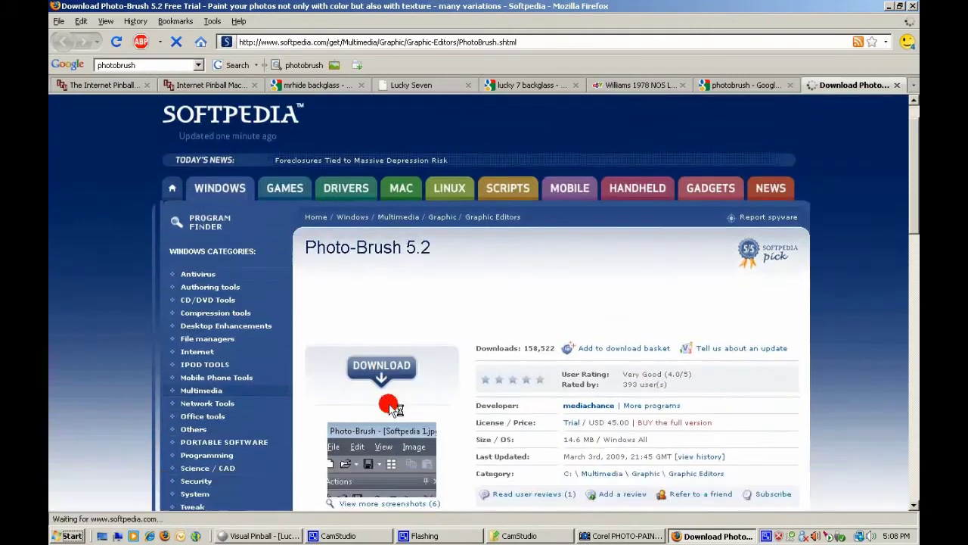
{"action": "scroll", "coordinate": [382, 401], "scroll_direction": "down", "scroll_amount": 3}
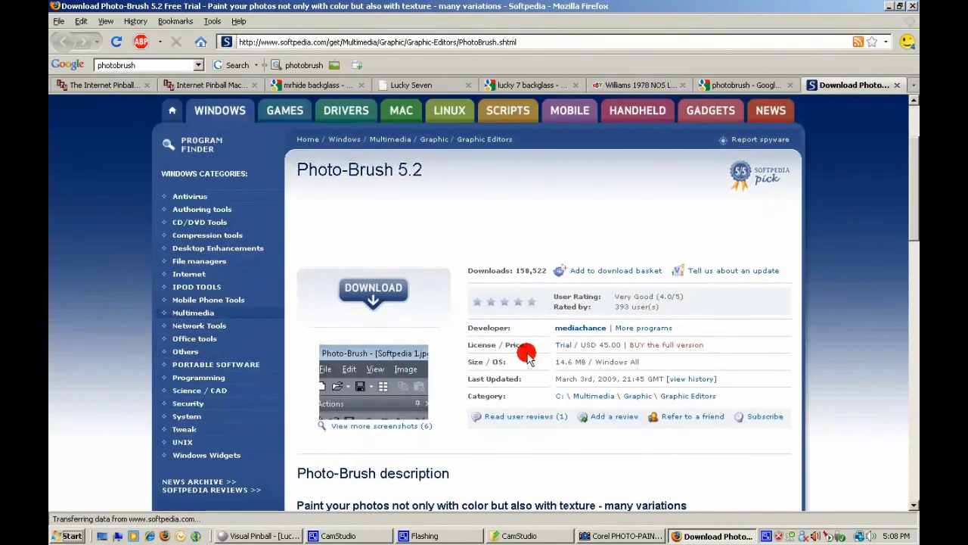
{"action": "left_click", "coordinate": [895, 85]}
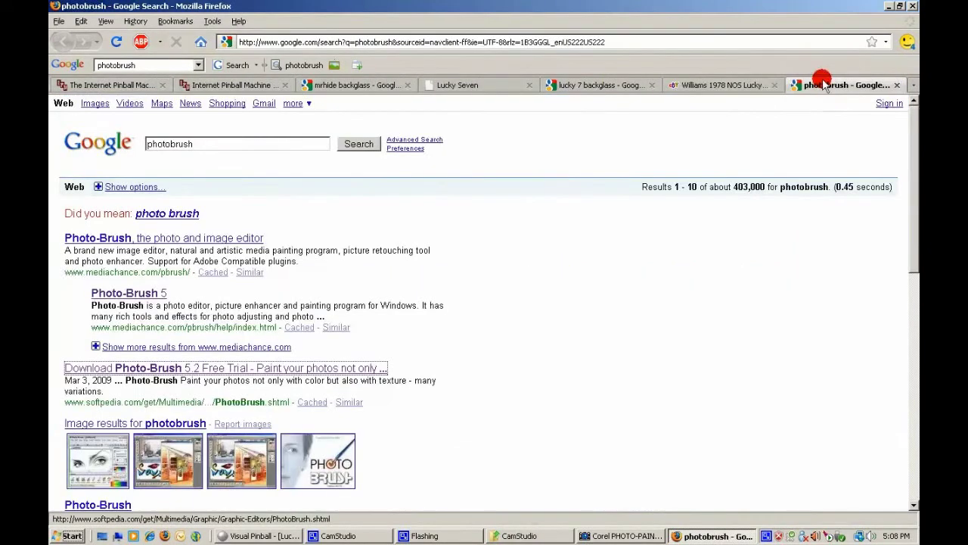
{"action": "left_click", "coordinate": [899, 86]}
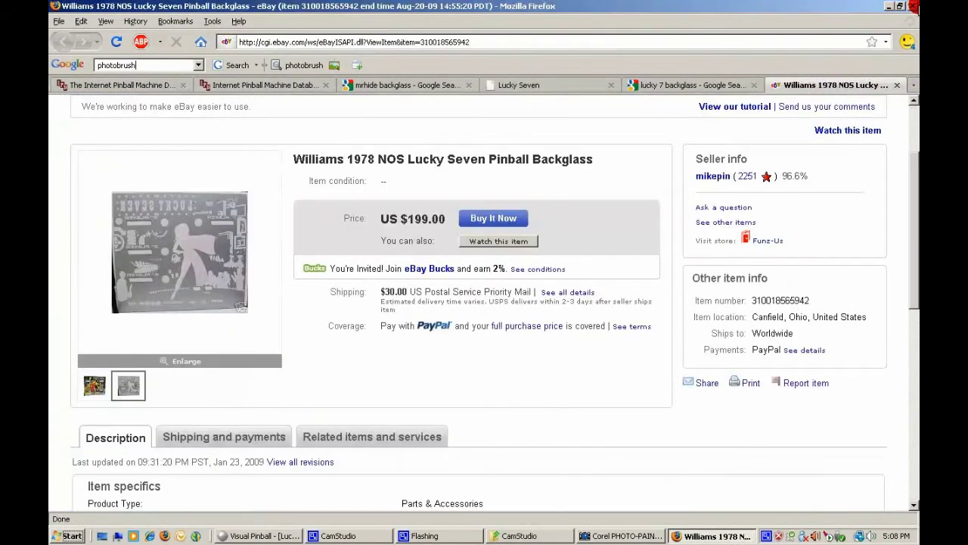
- Put away the open windows and launch Photo-Brush from the Video folder on the desktop, continuing with the evaluation version
{"action": "left_click", "coordinate": [913, 6]}
{"action": "left_click", "coordinate": [890, 6]}
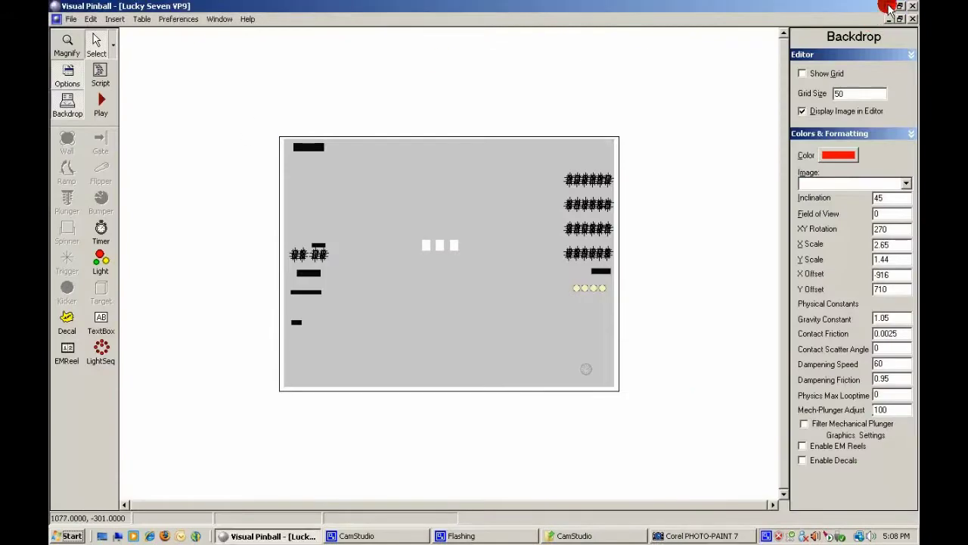
{"action": "left_click", "coordinate": [643, 69]}
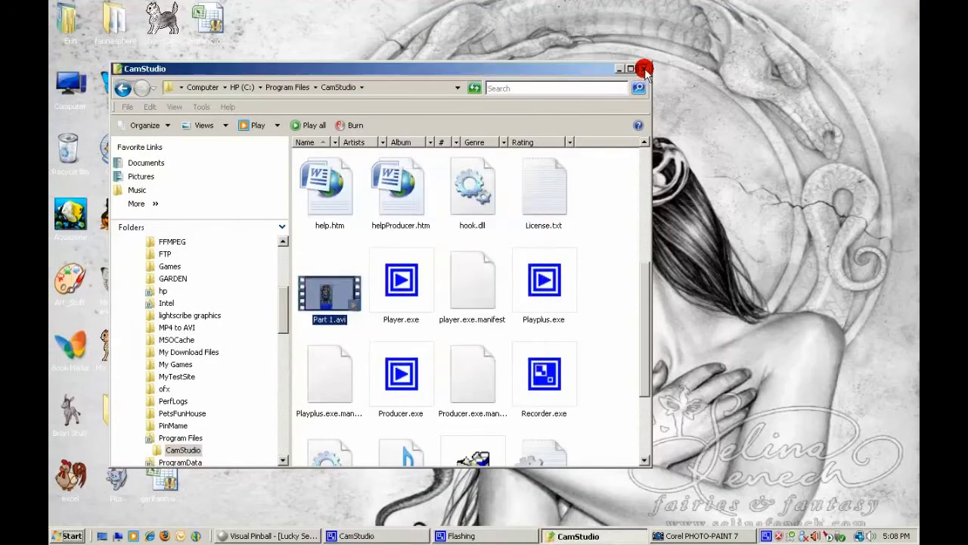
{"action": "double_click", "coordinate": [155, 283]}
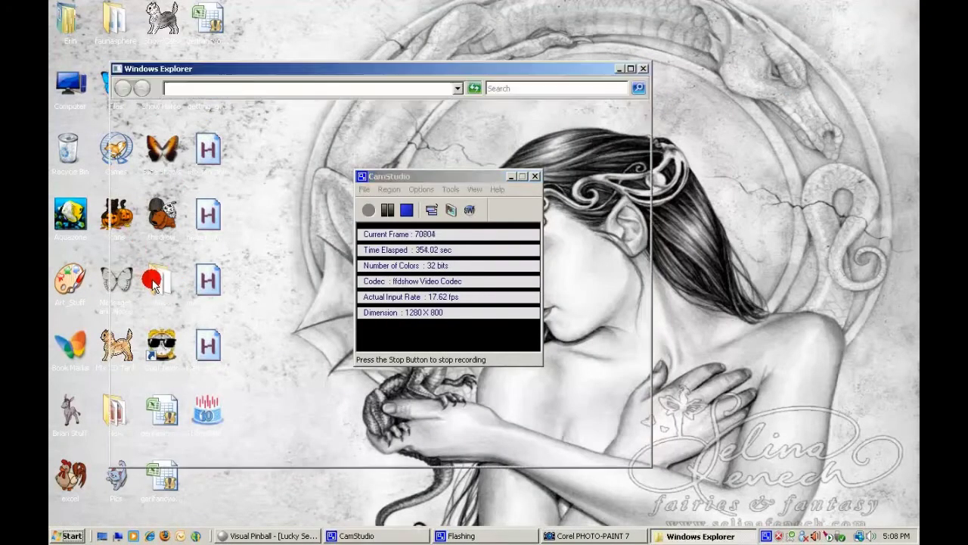
{"action": "double_click", "coordinate": [428, 200]}
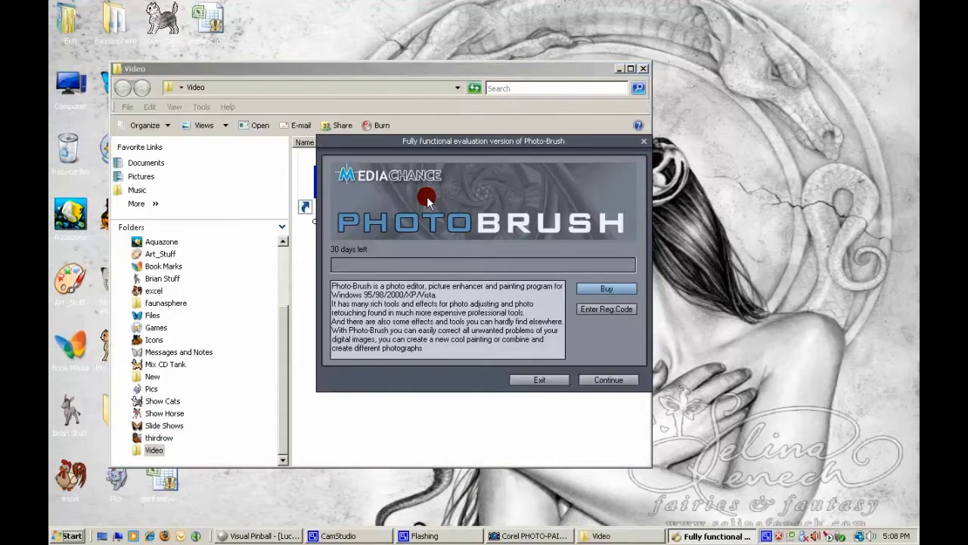
{"action": "left_click", "coordinate": [602, 379]}
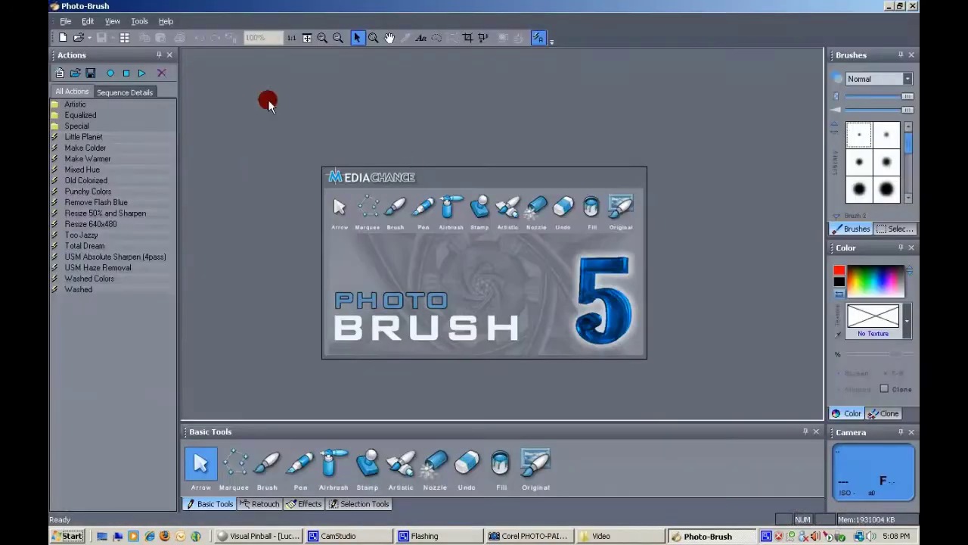
- Open "Lucky 7 Back.bmp" from the Lucky 7 folder and apply a Barrel distortion correction with Bi-Cubic (Best) interpolation
{"action": "left_click", "coordinate": [66, 21]}
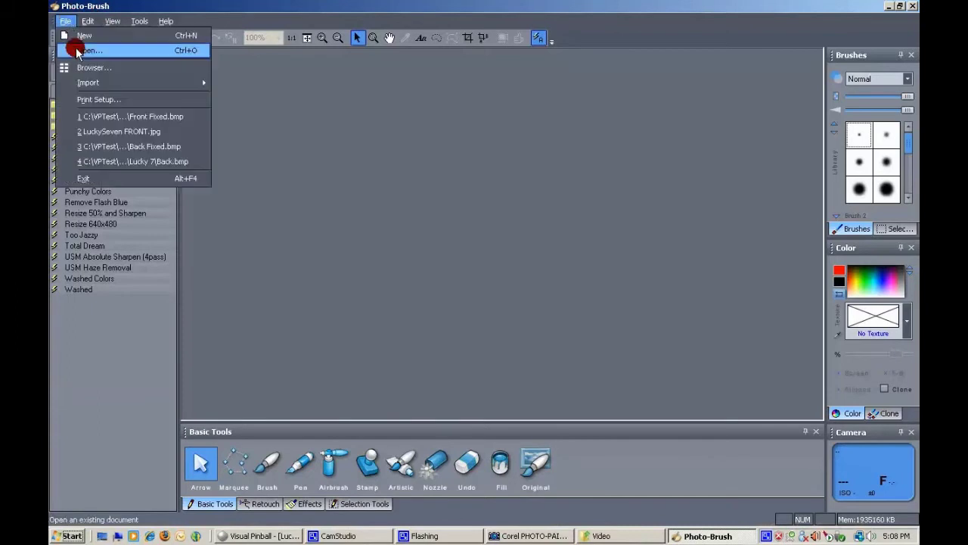
{"action": "left_click", "coordinate": [71, 47]}
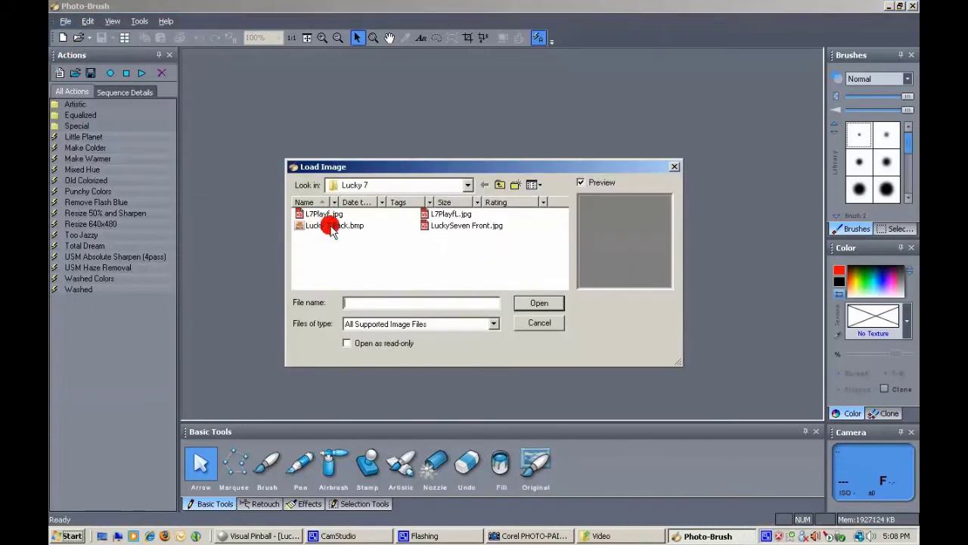
{"action": "double_click", "coordinate": [332, 227]}
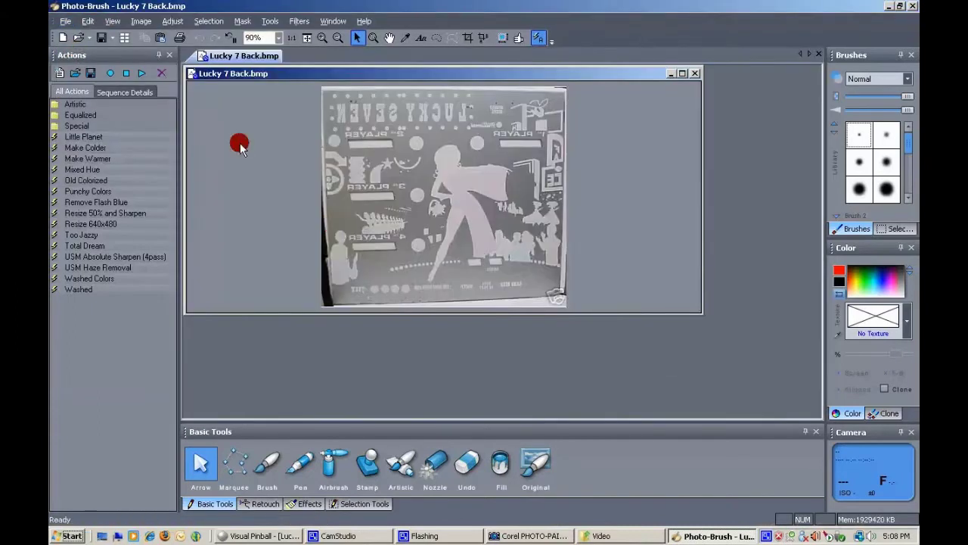
{"action": "left_click", "coordinate": [173, 22]}
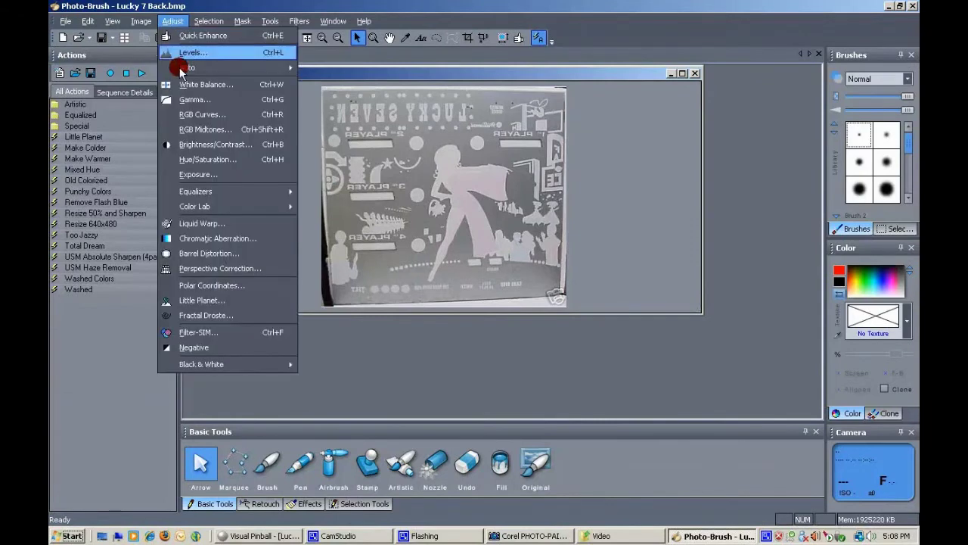
{"action": "left_click", "coordinate": [227, 253]}
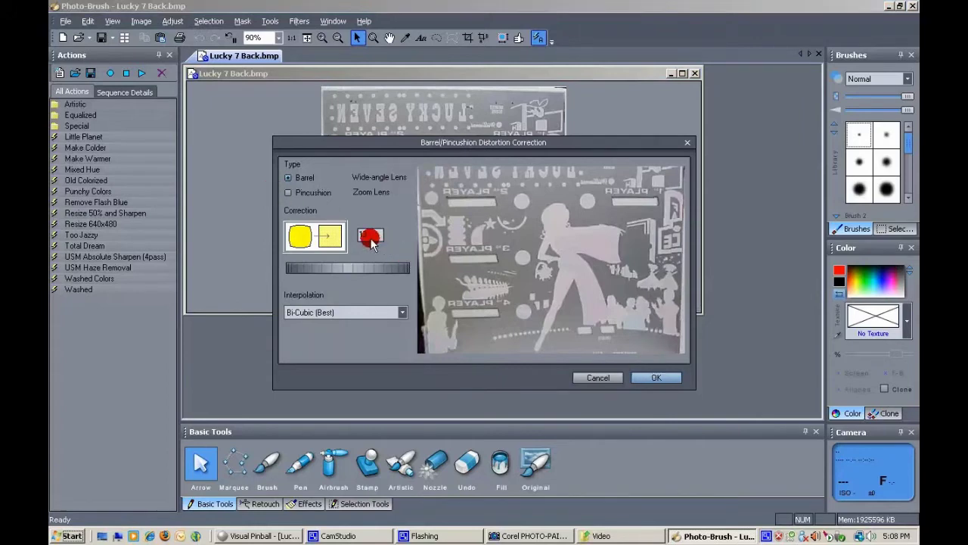
{"action": "left_click", "coordinate": [658, 381]}
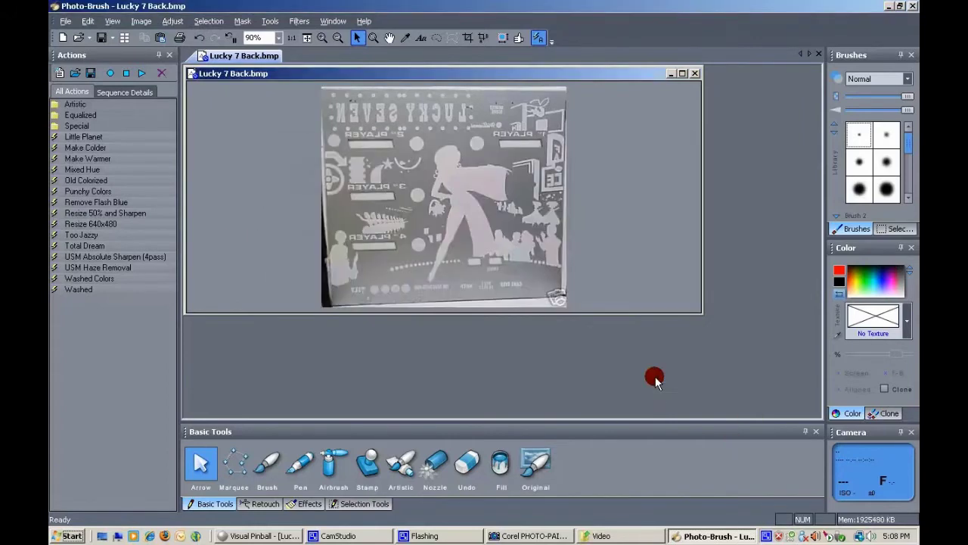
- Start a perspective correction of the back image and fit the grid's four corners to the slanted edges of the backglass
{"action": "left_click", "coordinate": [171, 21]}
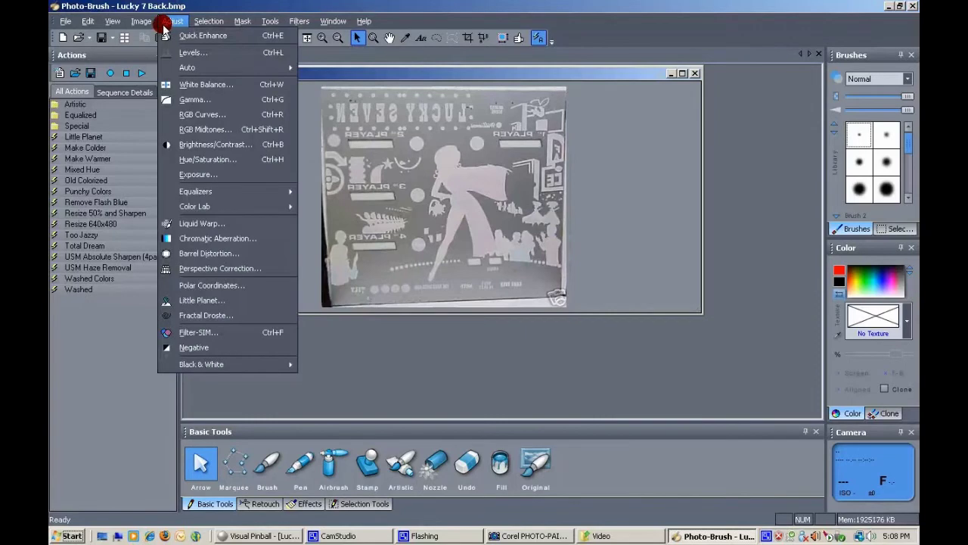
{"action": "left_click", "coordinate": [232, 270]}
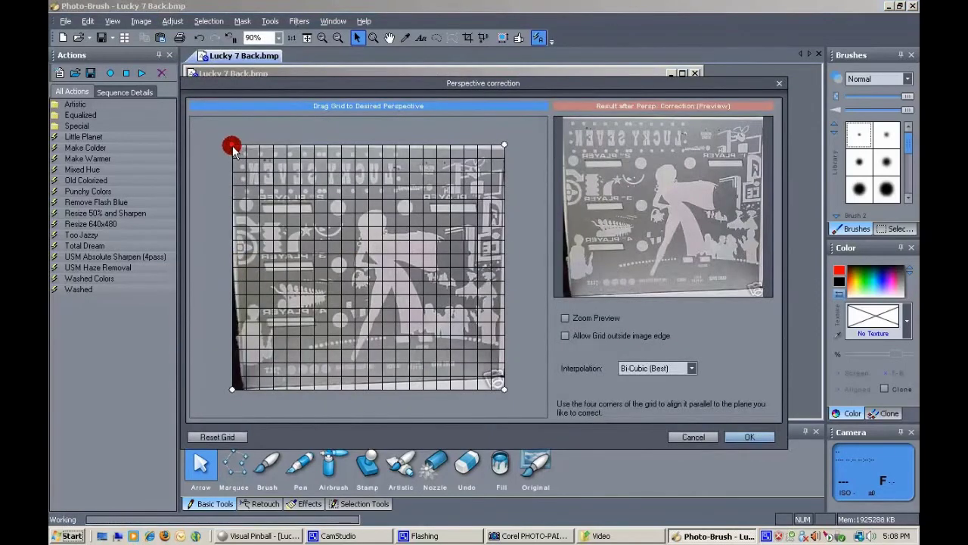
{"action": "left_click_drag", "start_coordinate": [233, 148], "coordinate": [232, 147]}
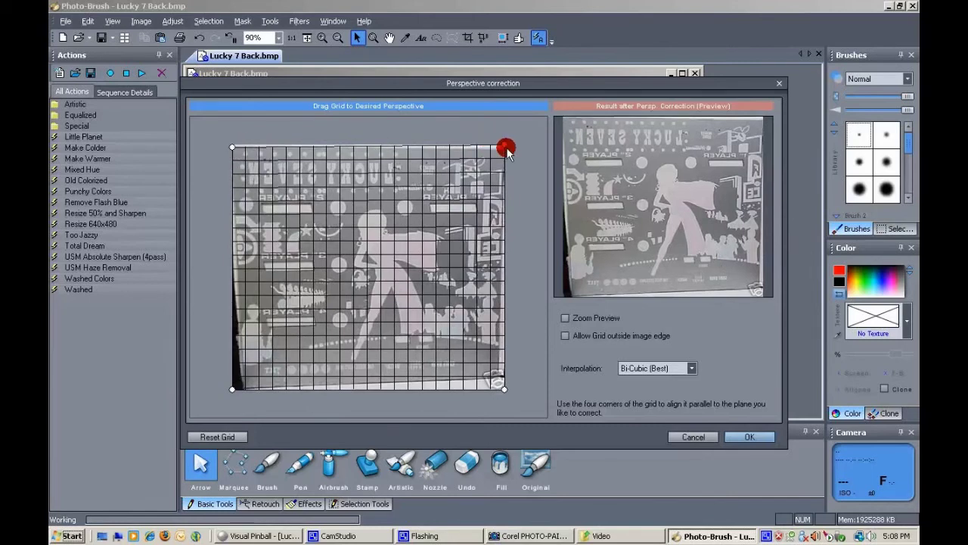
{"action": "left_click_drag", "start_coordinate": [504, 146], "coordinate": [505, 149]}
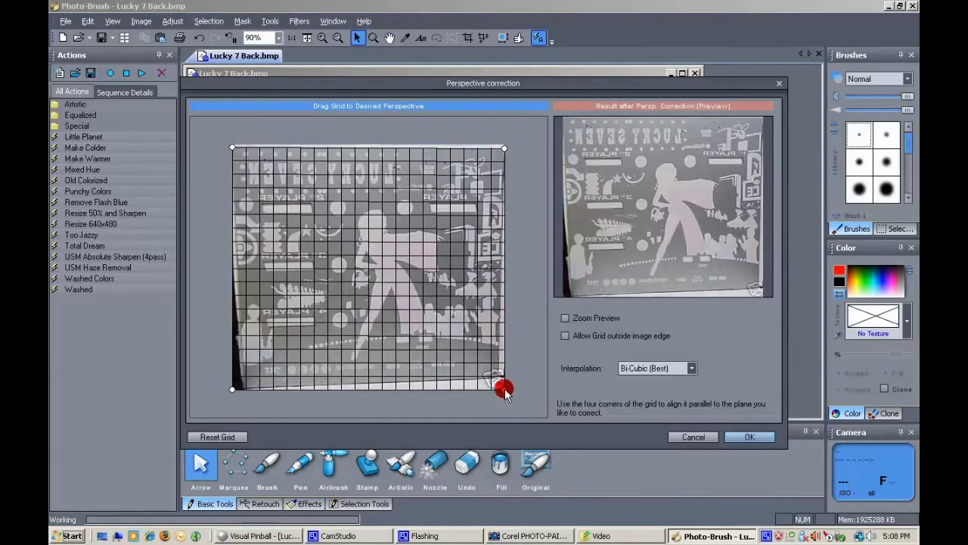
{"action": "left_click_drag", "start_coordinate": [505, 392], "coordinate": [497, 377]}
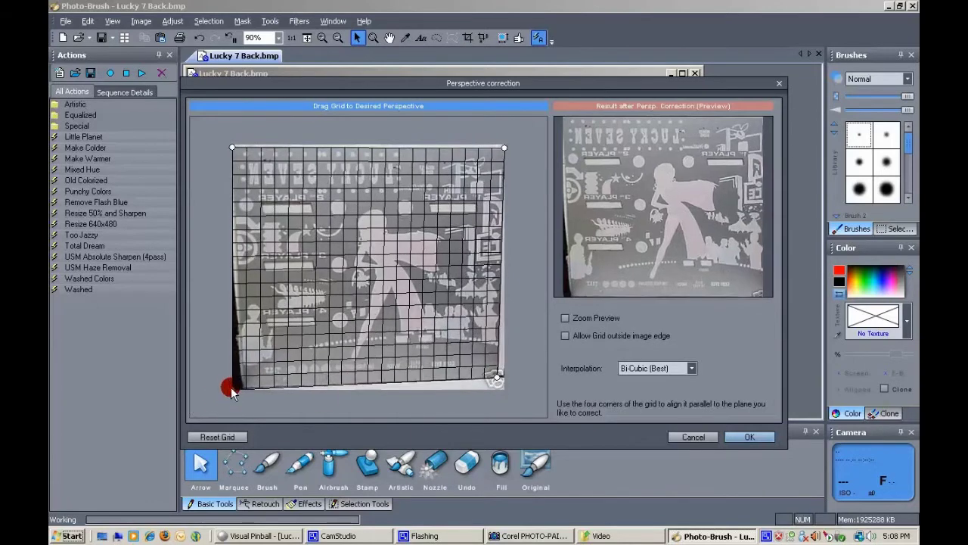
{"action": "left_click_drag", "start_coordinate": [244, 396], "coordinate": [243, 388]}
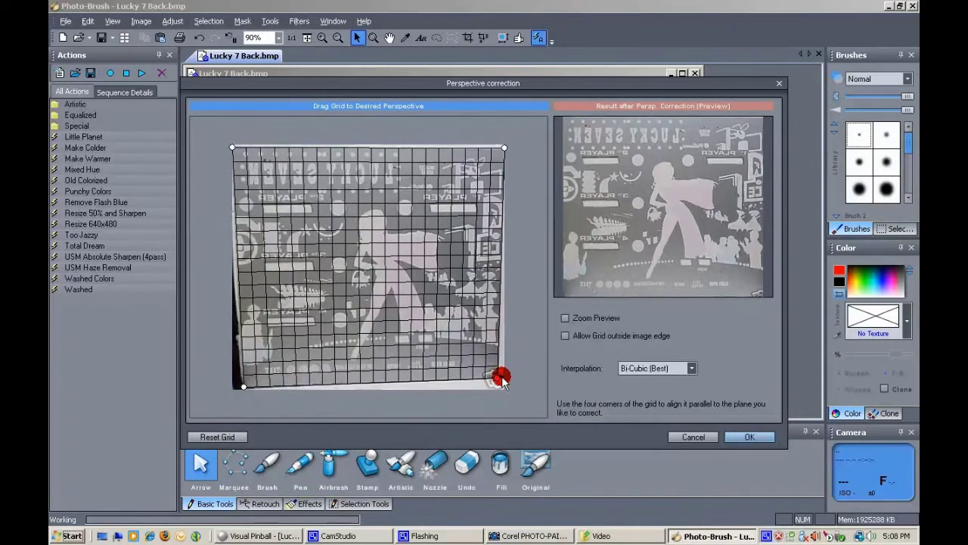
- Check the backglass edges in the zoomed preview, fine-tune the grid corners and apply the perspective correction
{"action": "left_click", "coordinate": [565, 317]}
{"action": "left_click_drag", "start_coordinate": [631, 177], "coordinate": [687, 210]}
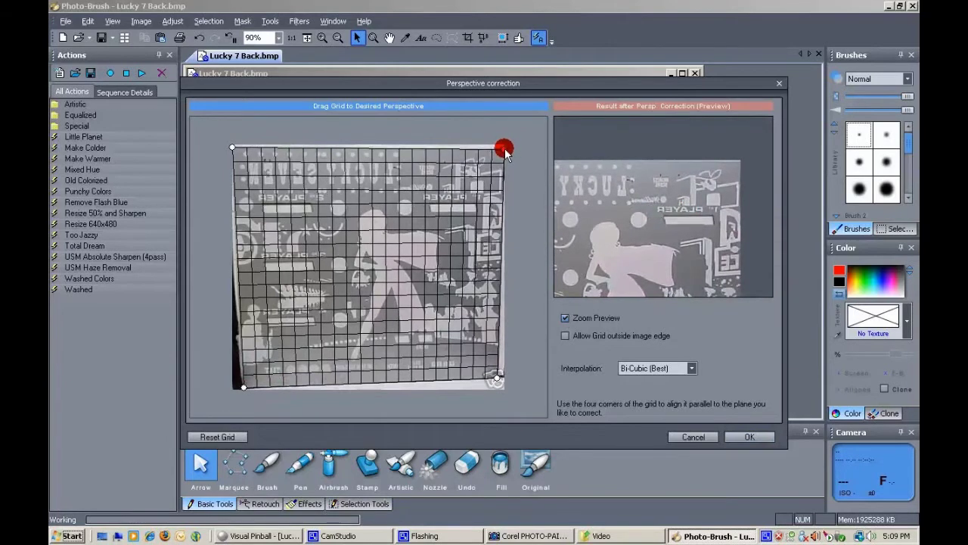
{"action": "left_click_drag", "start_coordinate": [504, 149], "coordinate": [504, 150]}
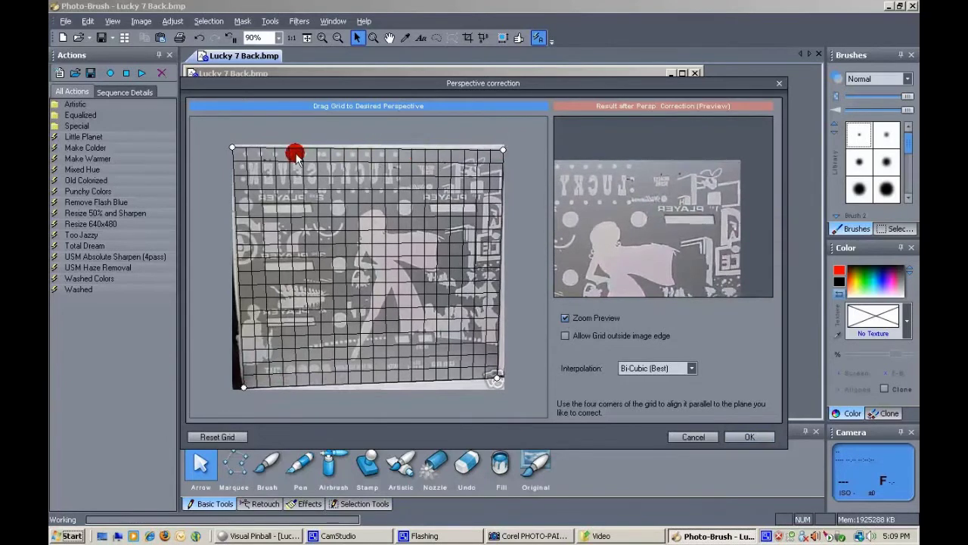
{"action": "left_click_drag", "start_coordinate": [233, 149], "coordinate": [232, 149]}
{"action": "mouse_move", "coordinate": [597, 187]}
{"action": "left_mouse_down"}
{"action": "mouse_move", "coordinate": [694, 184]}
{"action": "mouse_move", "coordinate": [573, 156]}
{"action": "mouse_move", "coordinate": [567, 139]}
{"action": "mouse_move", "coordinate": [653, 244]}
{"action": "mouse_move", "coordinate": [674, 150]}
{"action": "left_mouse_up"}
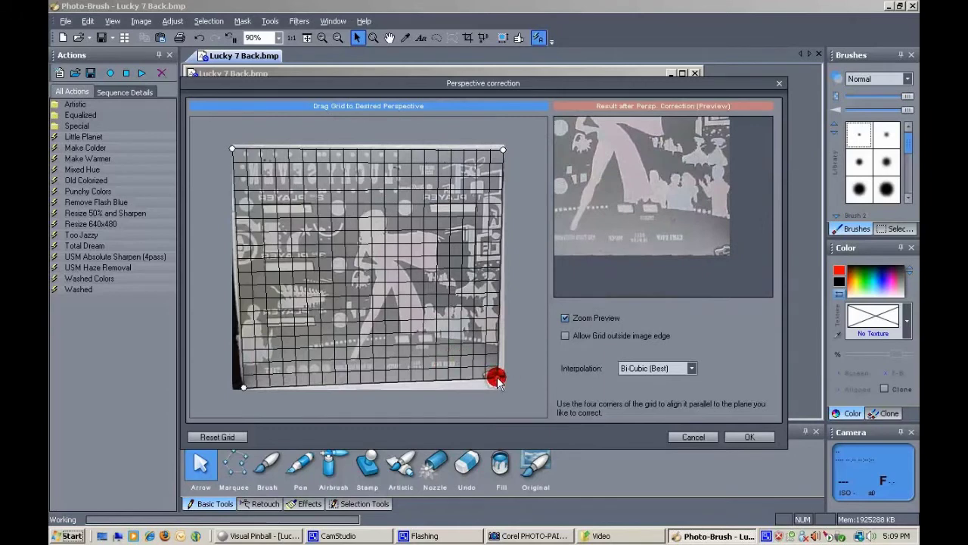
{"action": "left_click_drag", "start_coordinate": [613, 279], "coordinate": [770, 228]}
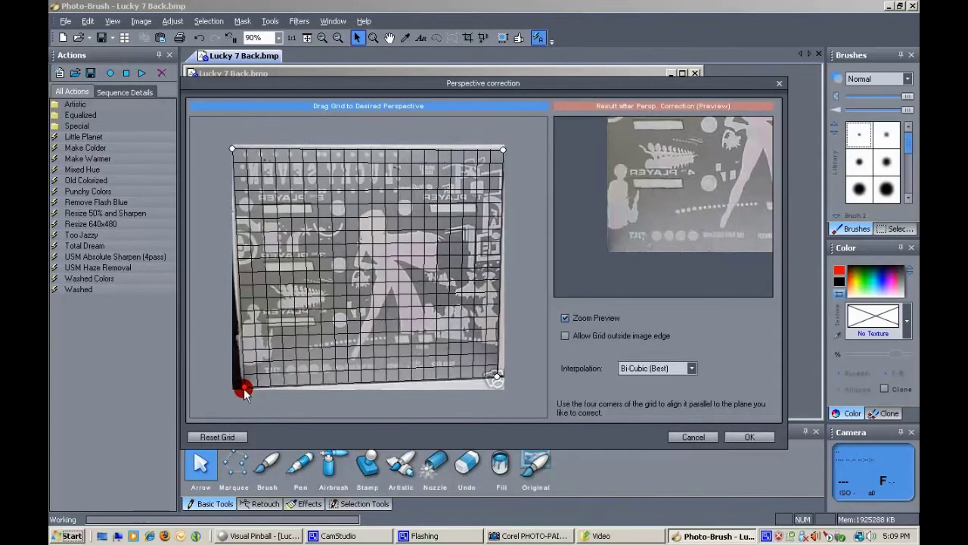
{"action": "left_click", "coordinate": [746, 438]}
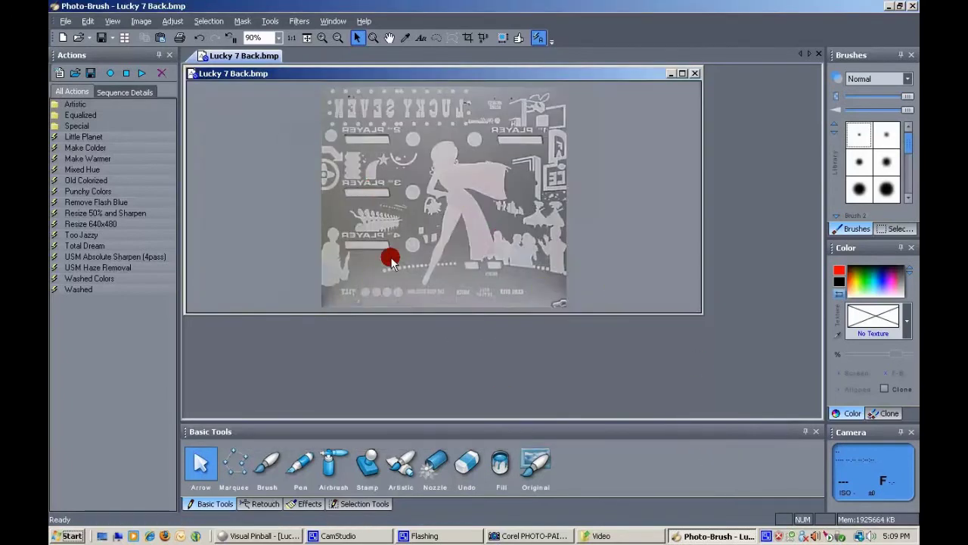
- Save the straightened back image over the existing "Lucky 7 Back.bmp" and close it
{"action": "left_click", "coordinate": [66, 21]}
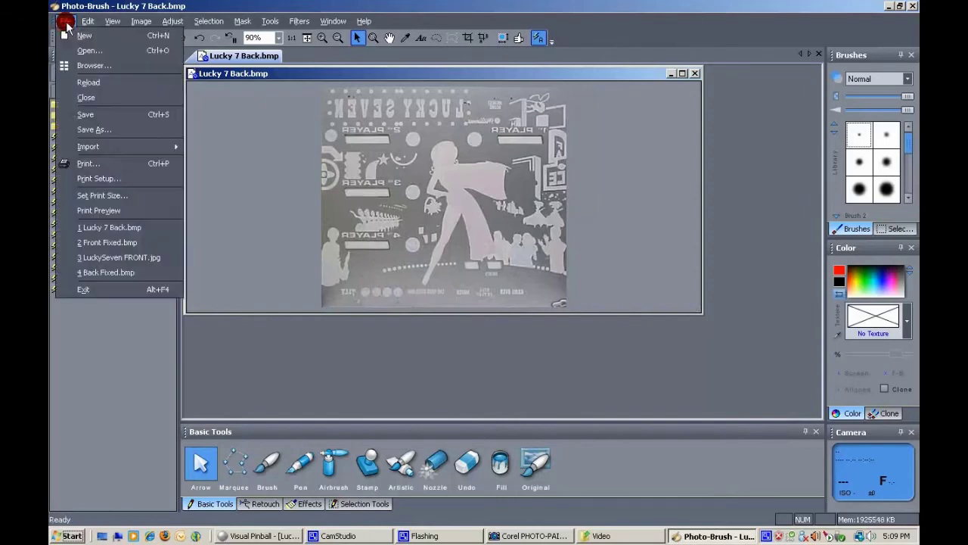
{"action": "left_click", "coordinate": [72, 116]}
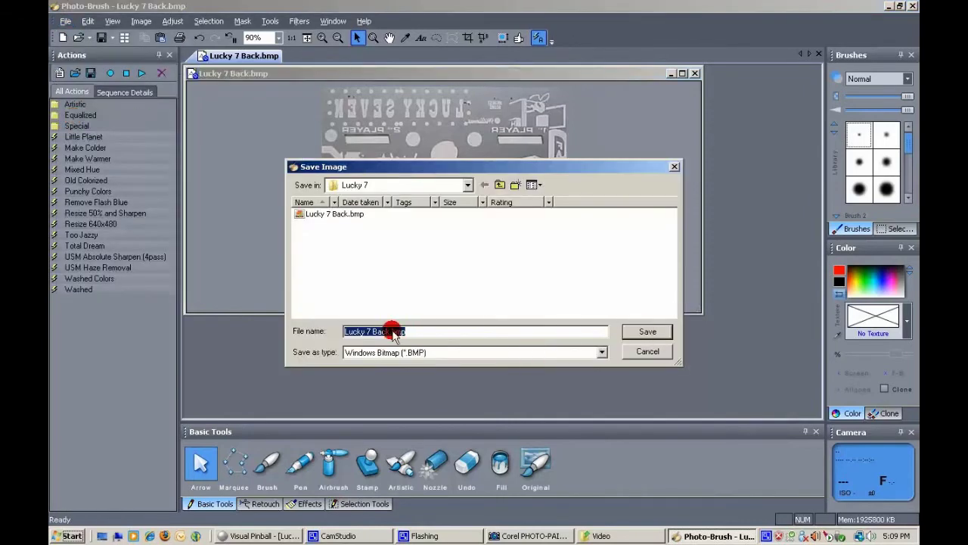
{"action": "left_click", "coordinate": [639, 333]}
{"action": "left_click", "coordinate": [524, 275]}
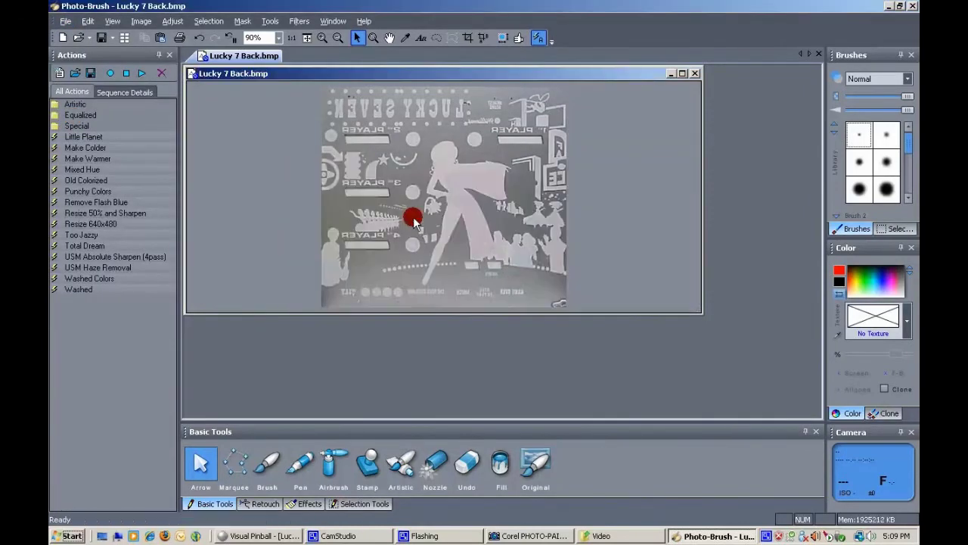
{"action": "left_click", "coordinate": [695, 74]}
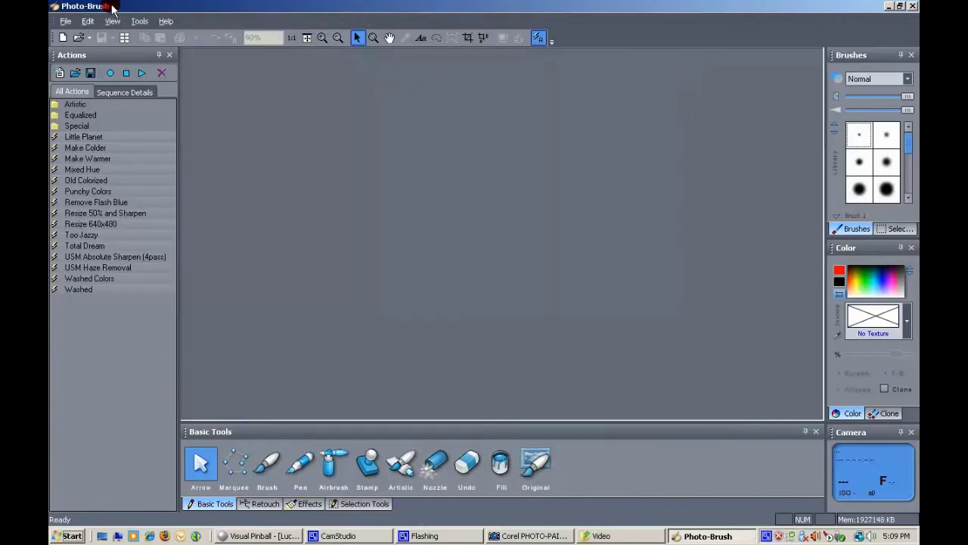
- Open "LuckySeven Front.jpg" from the Lucky 7 folder and apply a Barrel distortion correction of 13 with Bi-Cubic (Best) interpolation
{"action": "left_click", "coordinate": [66, 21]}
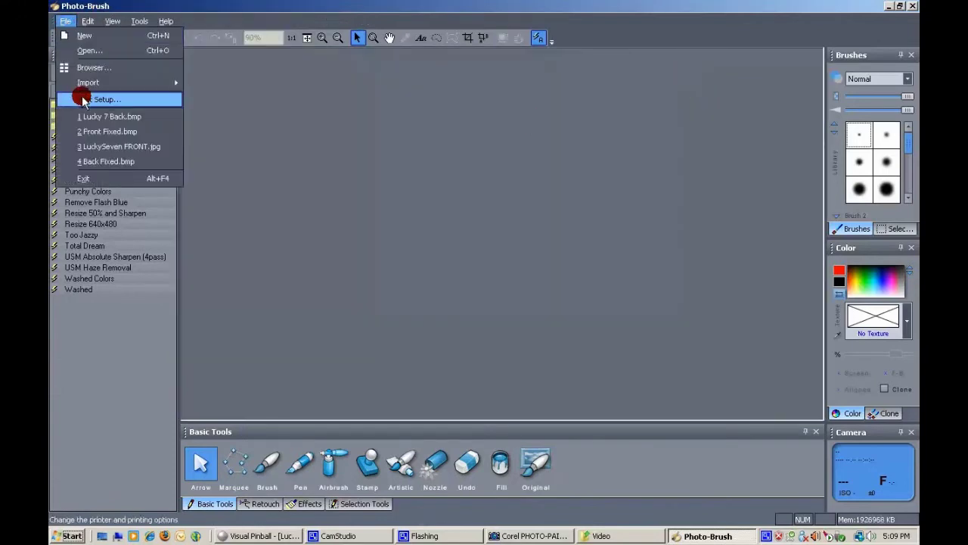
{"action": "left_click", "coordinate": [84, 50]}
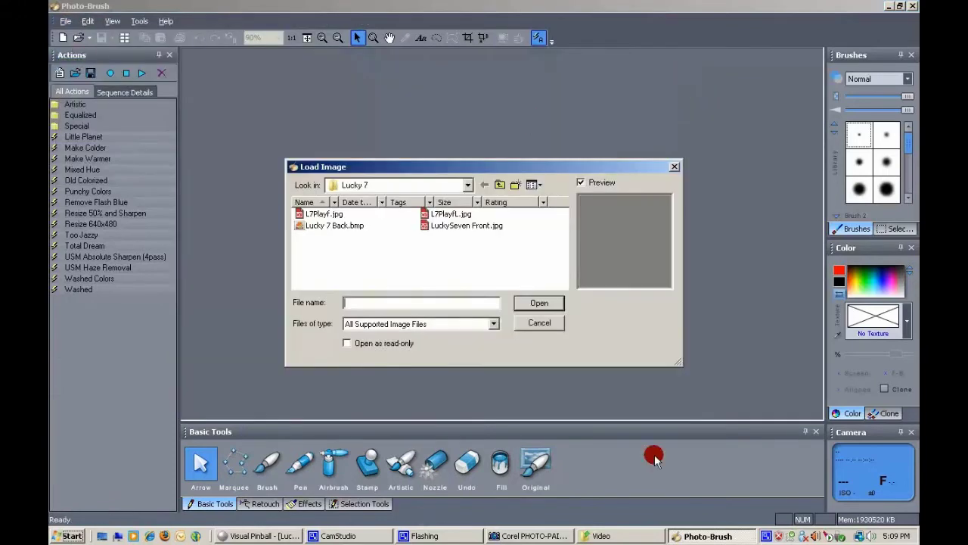
{"action": "double_click", "coordinate": [451, 227]}
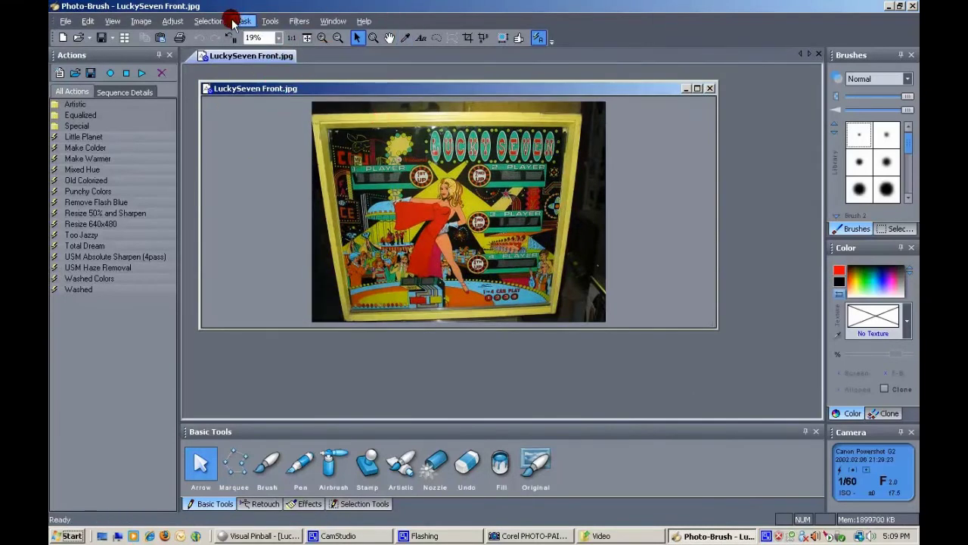
{"action": "left_click", "coordinate": [173, 20]}
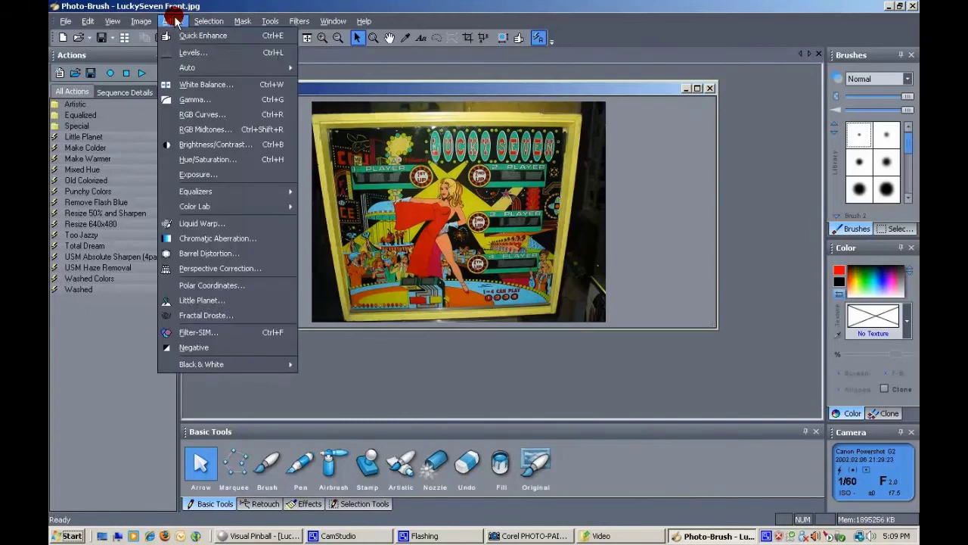
{"action": "left_click", "coordinate": [229, 254]}
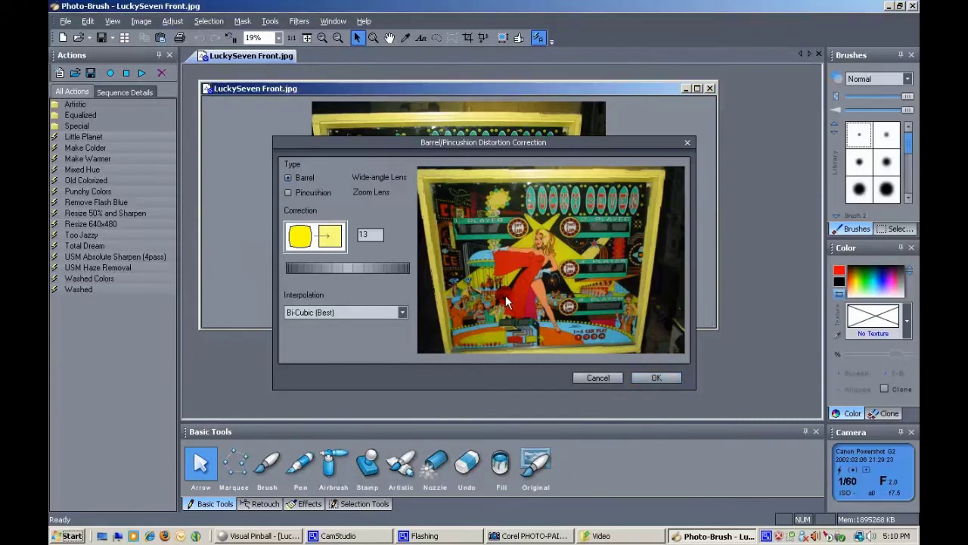
{"action": "key", "text": "Return"}
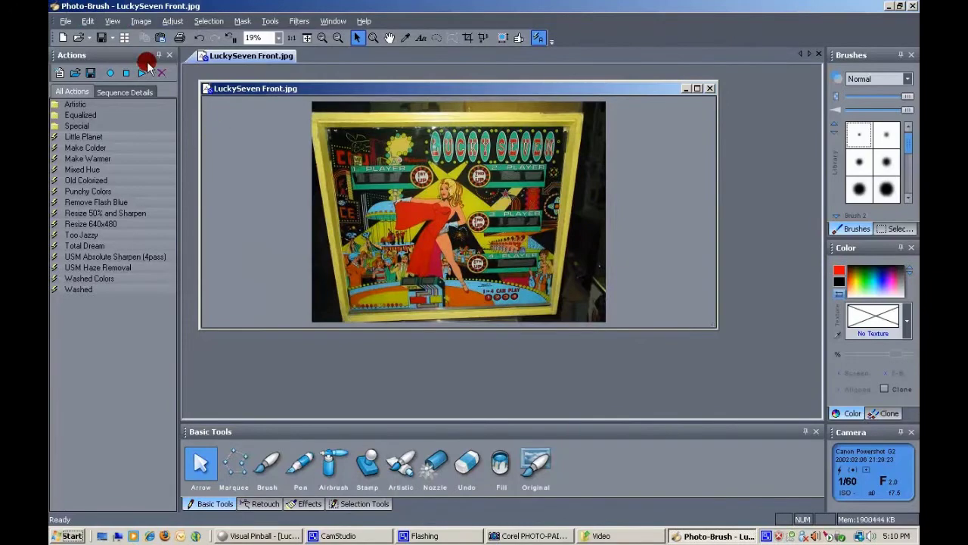
- Start a perspective correction of the front image and fit the grid's four corners to the backglass artwork inside the yellow frame
{"action": "left_click", "coordinate": [165, 21]}
{"action": "left_click", "coordinate": [208, 268]}
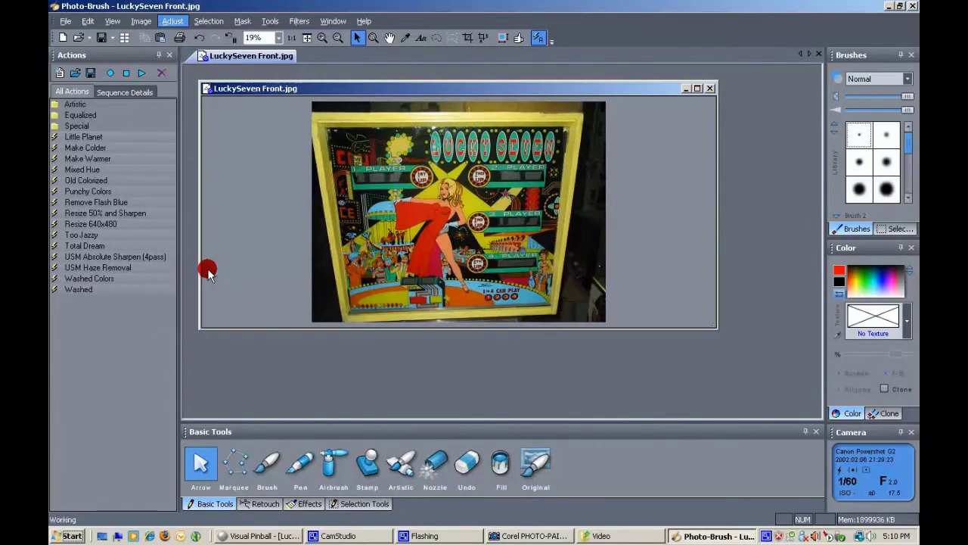
{"action": "left_click_drag", "start_coordinate": [194, 141], "coordinate": [214, 169]}
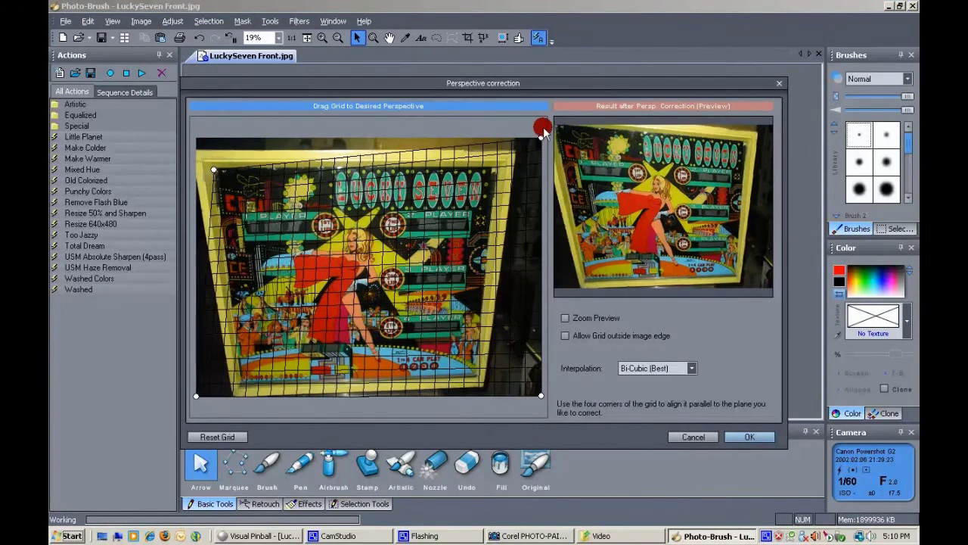
{"action": "left_click_drag", "start_coordinate": [542, 141], "coordinate": [496, 170]}
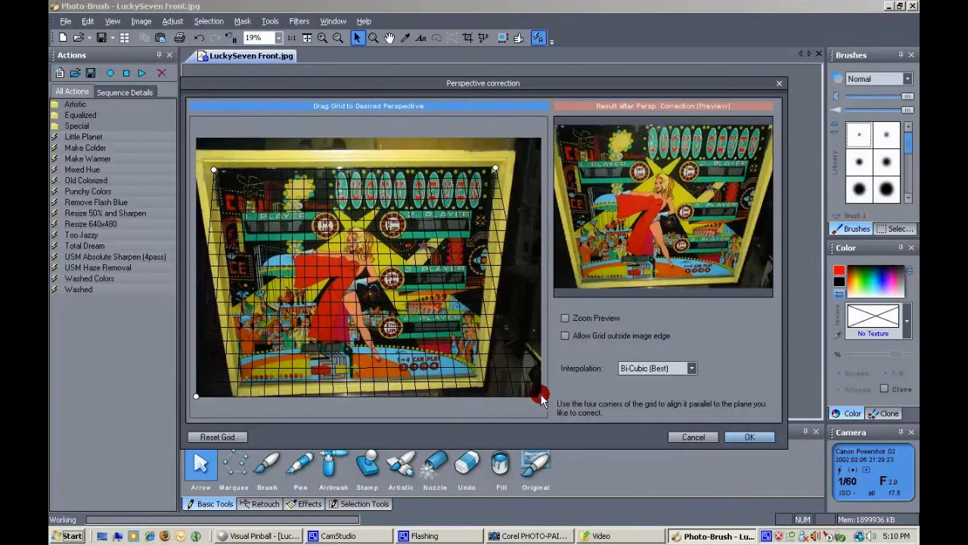
{"action": "left_click_drag", "start_coordinate": [541, 395], "coordinate": [473, 371]}
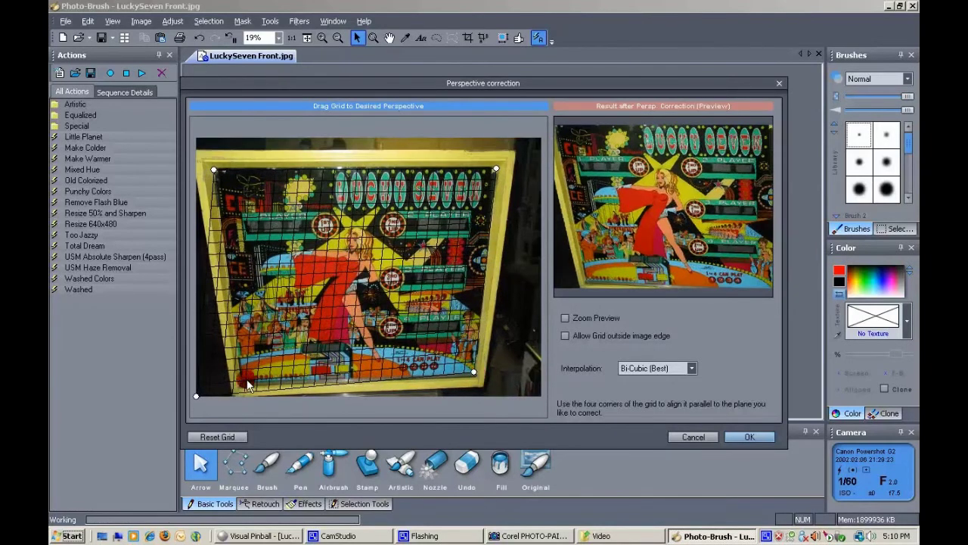
{"action": "left_click_drag", "start_coordinate": [193, 396], "coordinate": [241, 380]}
- Check the artwork's edges in the zoomed preview, fine-tune the grid corners and apply the perspective correction with Bi-Cubic (Best) interpolation
{"action": "left_click", "coordinate": [579, 316]}
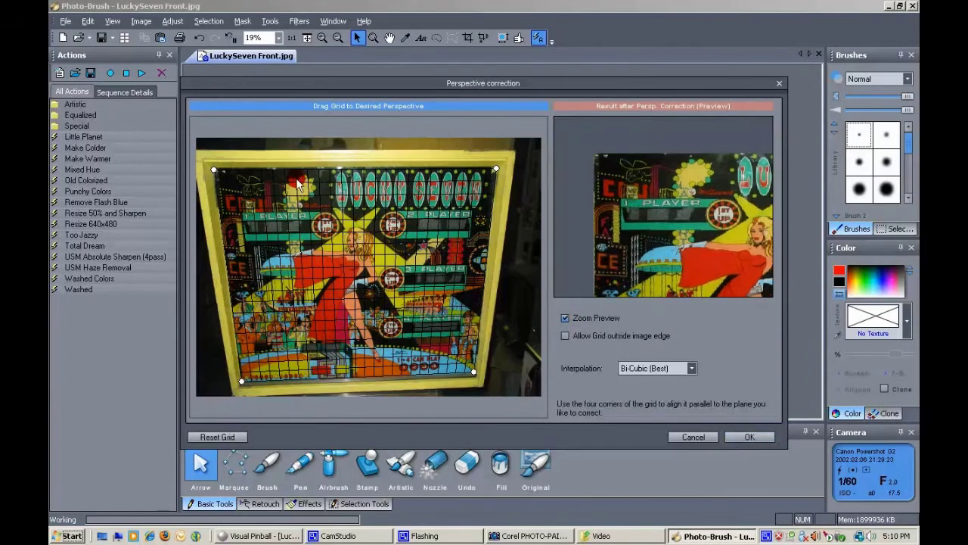
{"action": "left_click_drag", "start_coordinate": [214, 174], "coordinate": [214, 174]}
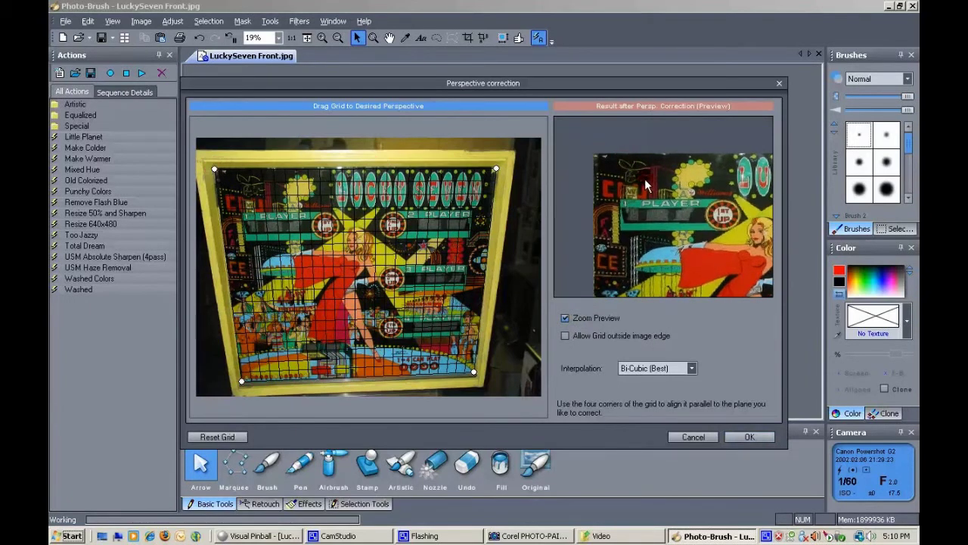
{"action": "left_click_drag", "start_coordinate": [647, 185], "coordinate": [546, 257]}
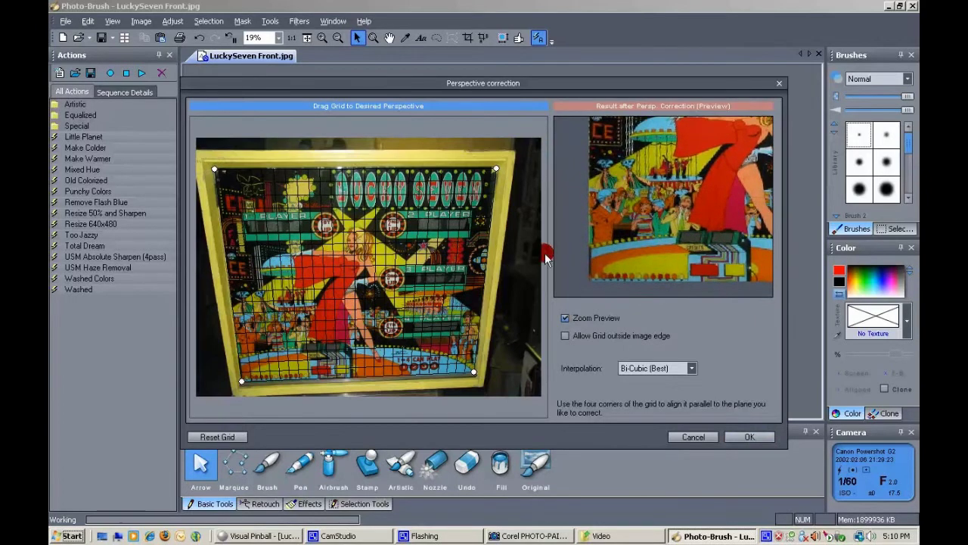
{"action": "left_click_drag", "start_coordinate": [301, 350], "coordinate": [242, 382]}
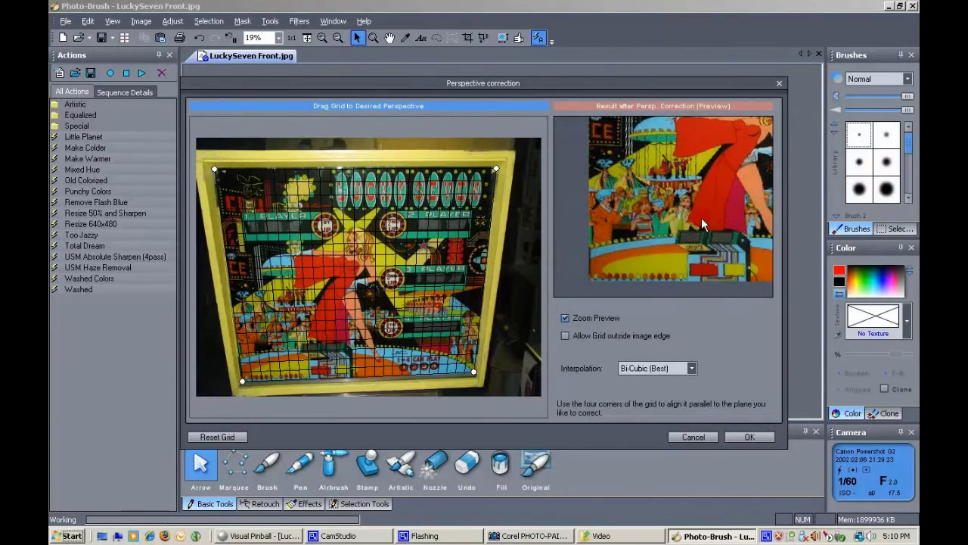
{"action": "left_click_drag", "start_coordinate": [701, 217], "coordinate": [664, 229]}
{"action": "left_click_drag", "start_coordinate": [496, 168], "coordinate": [493, 168]}
{"action": "left_click_drag", "start_coordinate": [611, 190], "coordinate": [704, 175]}
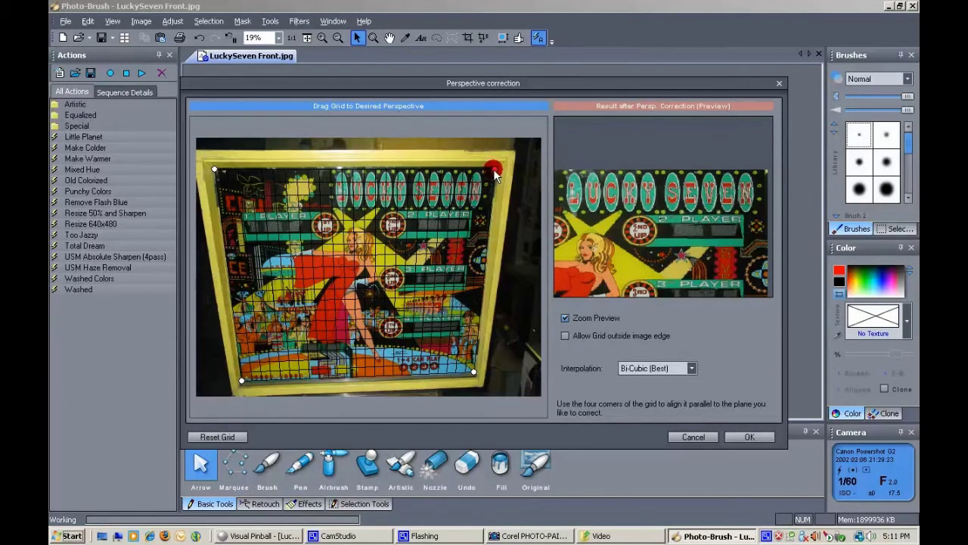
{"action": "left_click_drag", "start_coordinate": [494, 169], "coordinate": [495, 169]}
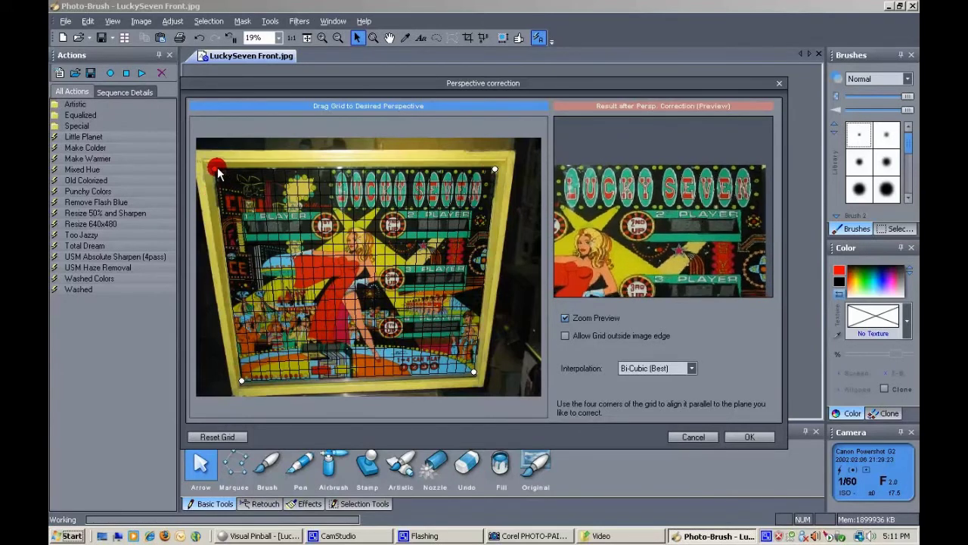
{"action": "left_click_drag", "start_coordinate": [215, 170], "coordinate": [215, 171]}
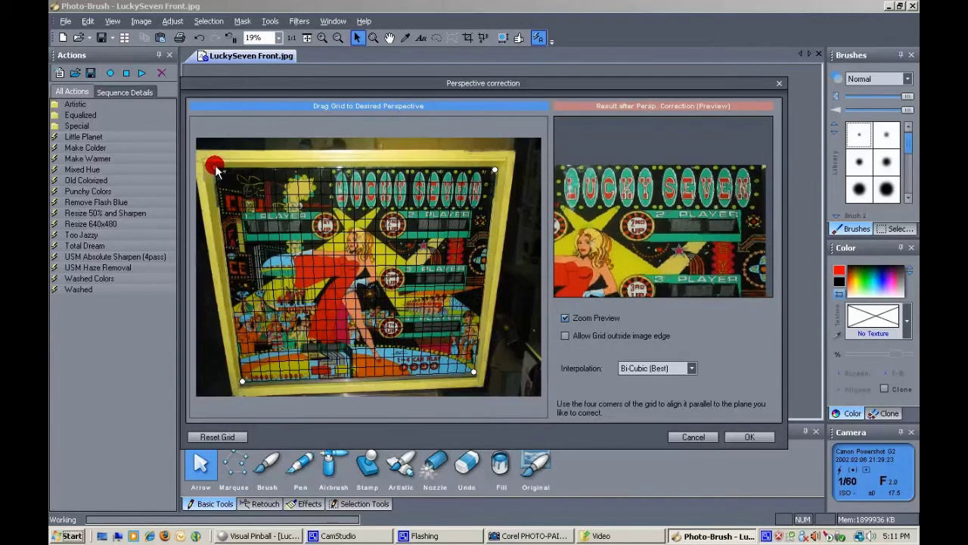
{"action": "left_click_drag", "start_coordinate": [577, 197], "coordinate": [739, 215]}
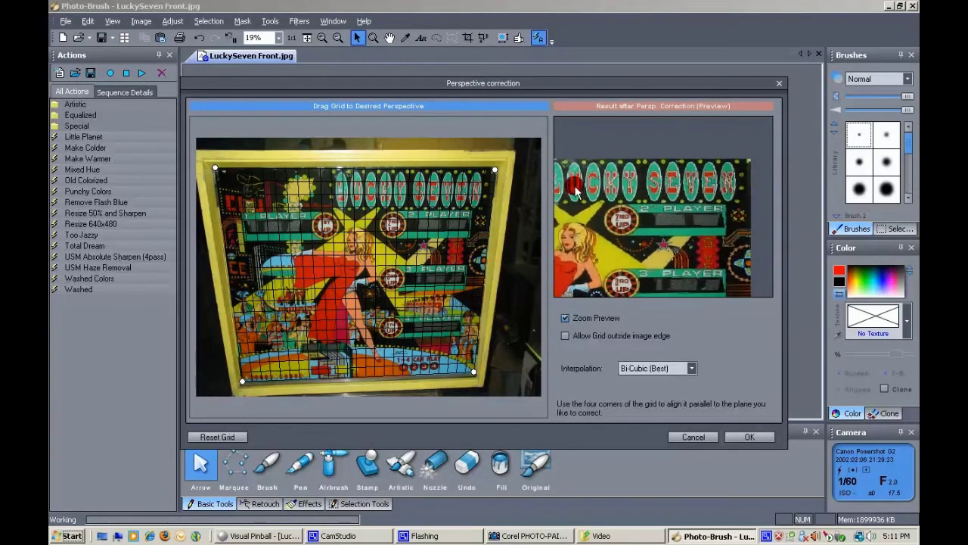
{"action": "left_click", "coordinate": [743, 437]}
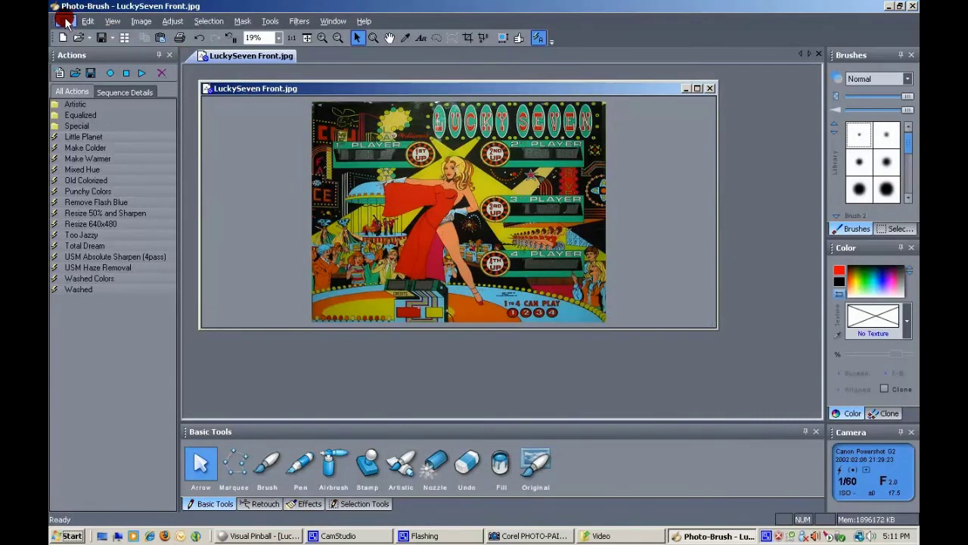
- Save the straightened front image over the existing "LuckySeven Front.jpg" at JPG quality 100 and close it
{"action": "left_click", "coordinate": [66, 21]}
{"action": "left_click", "coordinate": [87, 122]}
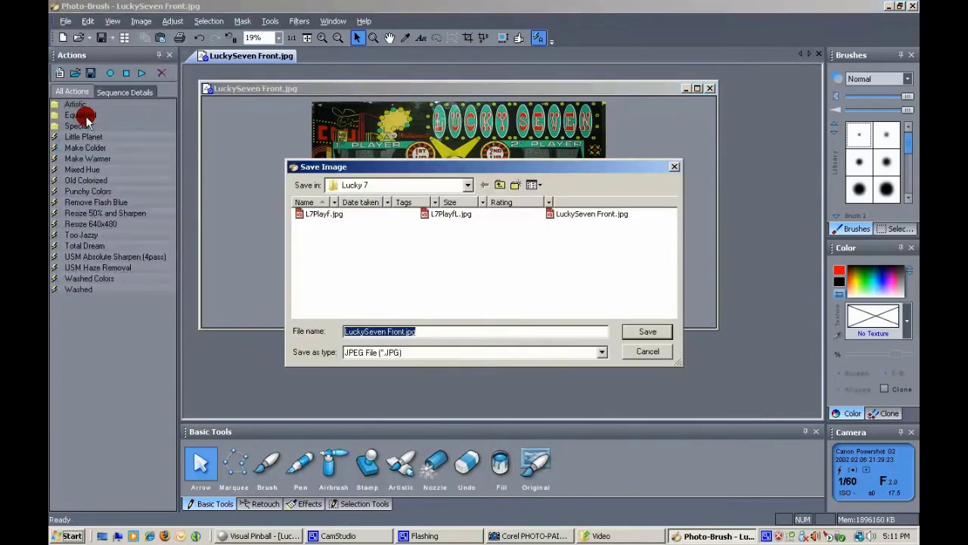
{"action": "left_click", "coordinate": [641, 333]}
{"action": "left_click", "coordinate": [519, 270]}
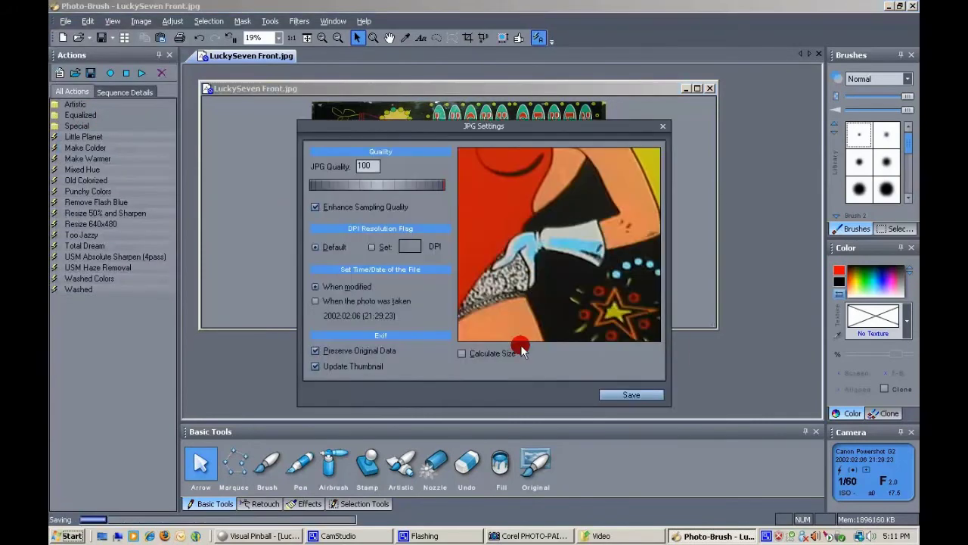
{"action": "left_click", "coordinate": [619, 389]}
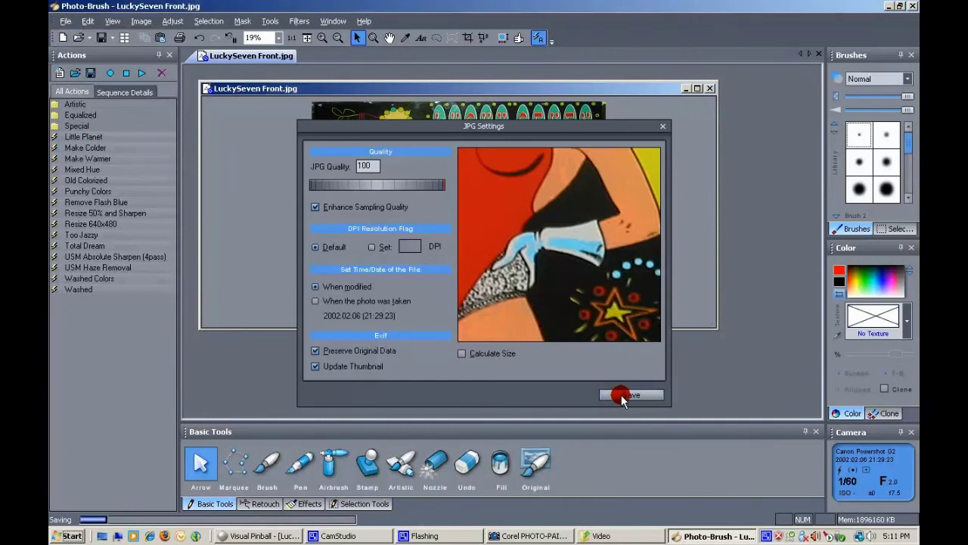
{"action": "left_click", "coordinate": [713, 89]}
- Switch to Corel PHOTO-PAINT and open "LuckySeven Front.jpg" and "Lucky 7 Back.bmp" together from the Lucky 7 folder
{"action": "left_click", "coordinate": [889, 6]}
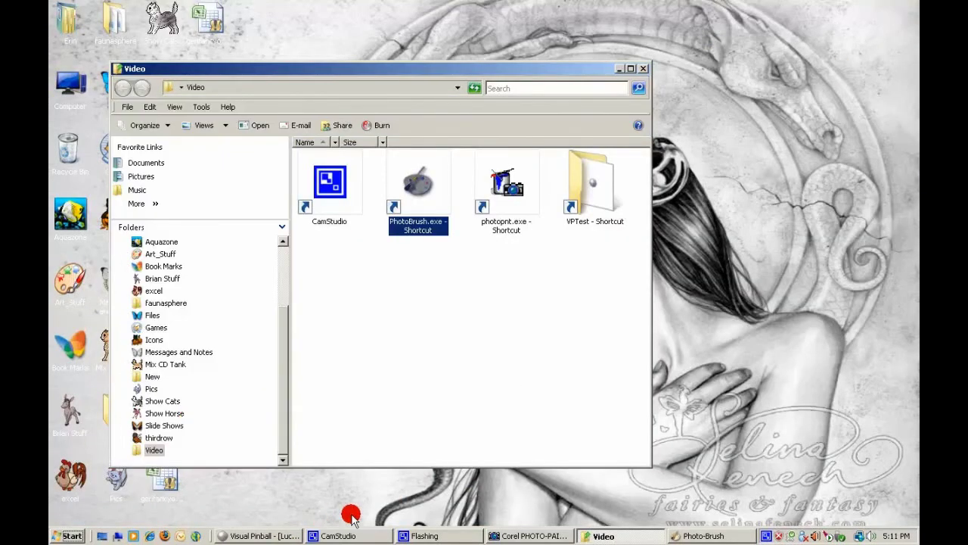
{"action": "left_click", "coordinate": [501, 534]}
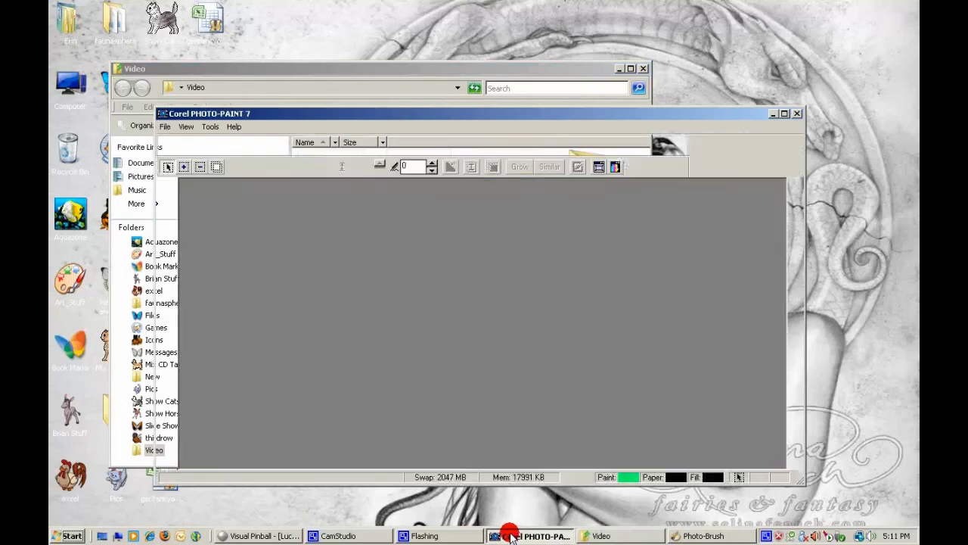
{"action": "left_click", "coordinate": [166, 127]}
{"action": "left_click", "coordinate": [185, 167]}
{"action": "left_click", "coordinate": [332, 221]}
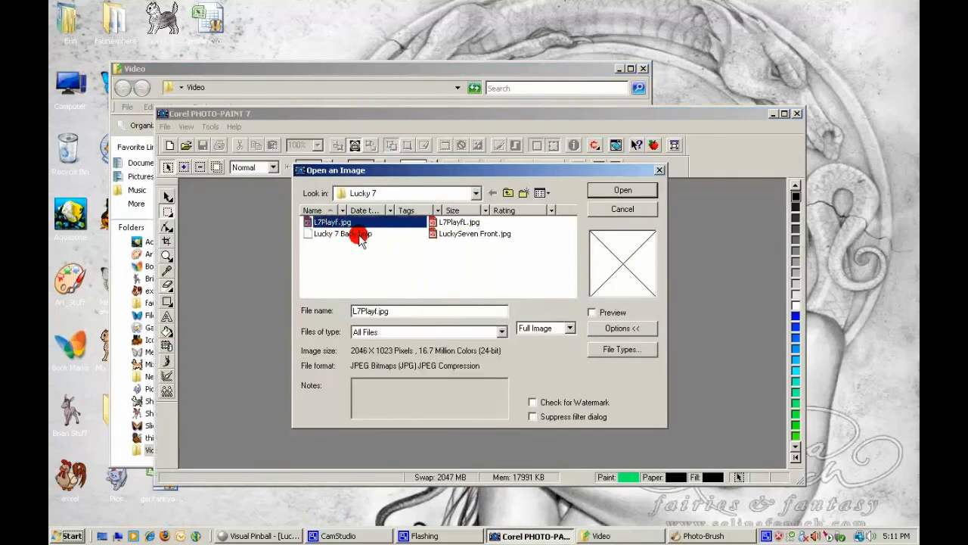
{"action": "left_click", "coordinate": [442, 234]}
{"action": "left_click", "coordinate": [337, 233], "text": "ctrl"}
{"action": "left_click", "coordinate": [609, 191]}
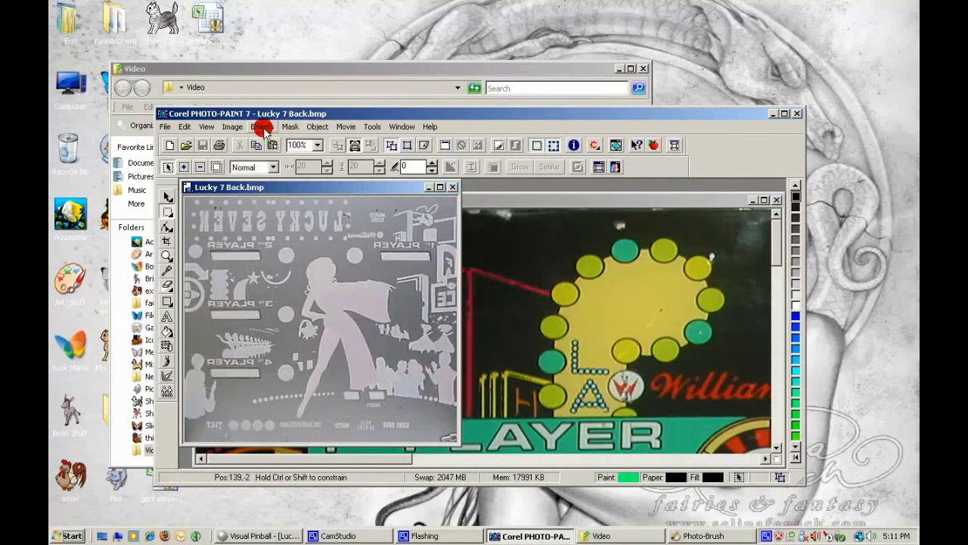
- Flip the "Lucky 7 Back.bmp" image horizontally so its lettering reads correctly, and copy it
{"action": "left_click", "coordinate": [233, 127]}
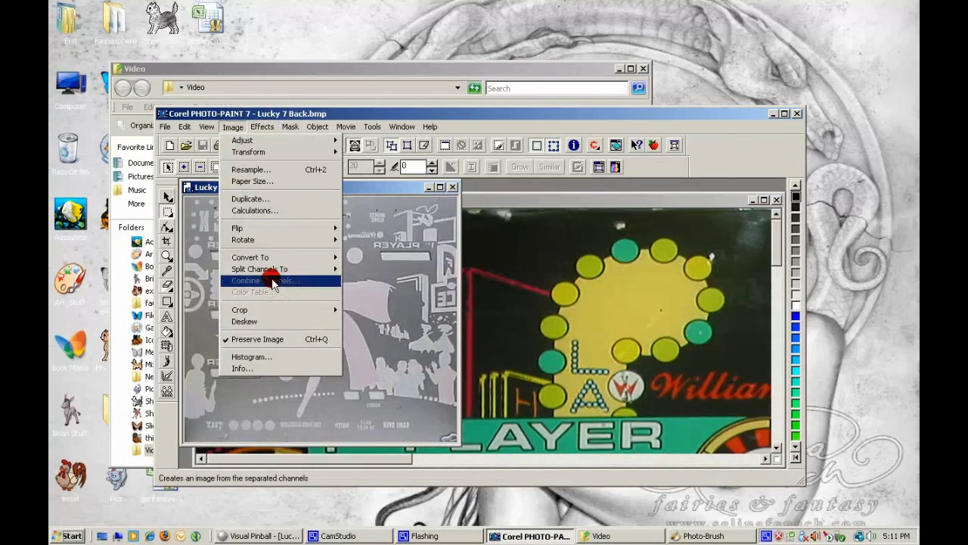
{"action": "mouse_move", "coordinate": [337, 227]}
{"action": "left_click", "coordinate": [371, 227]}
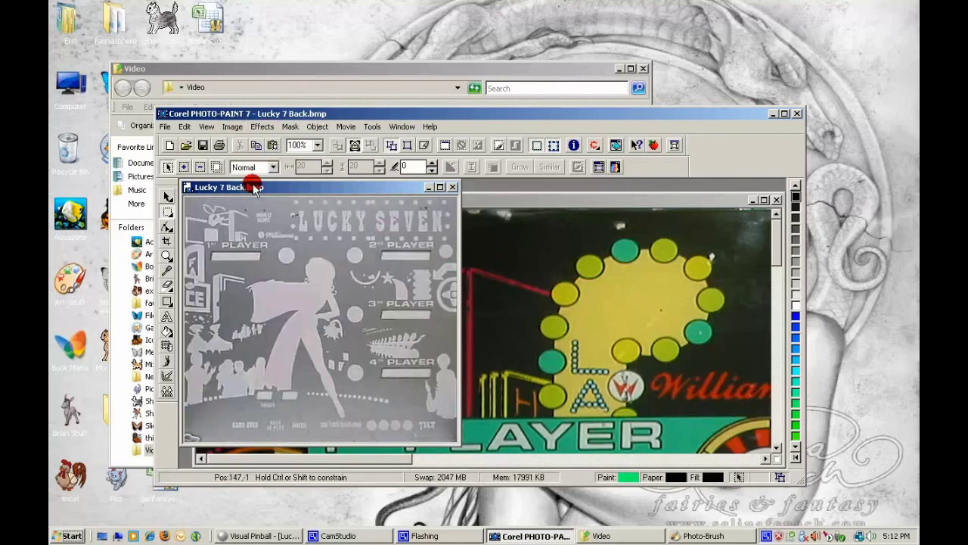
{"action": "left_click", "coordinate": [185, 127]}
{"action": "left_click", "coordinate": [215, 248]}
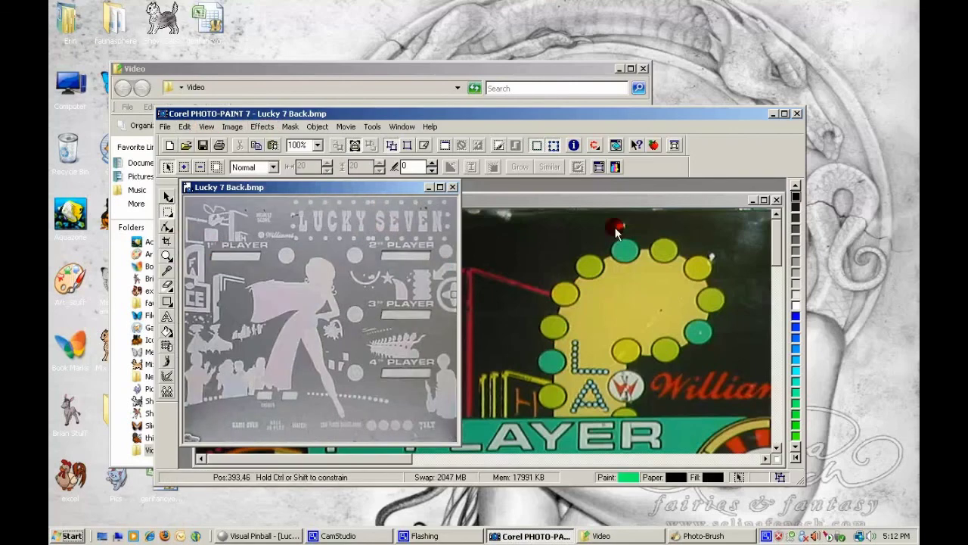
- Make "LuckySeven Front.jpg" the active image and pick the Zoom tool for adjusting its view
{"action": "left_click", "coordinate": [560, 202]}
{"action": "left_click", "coordinate": [167, 255]}
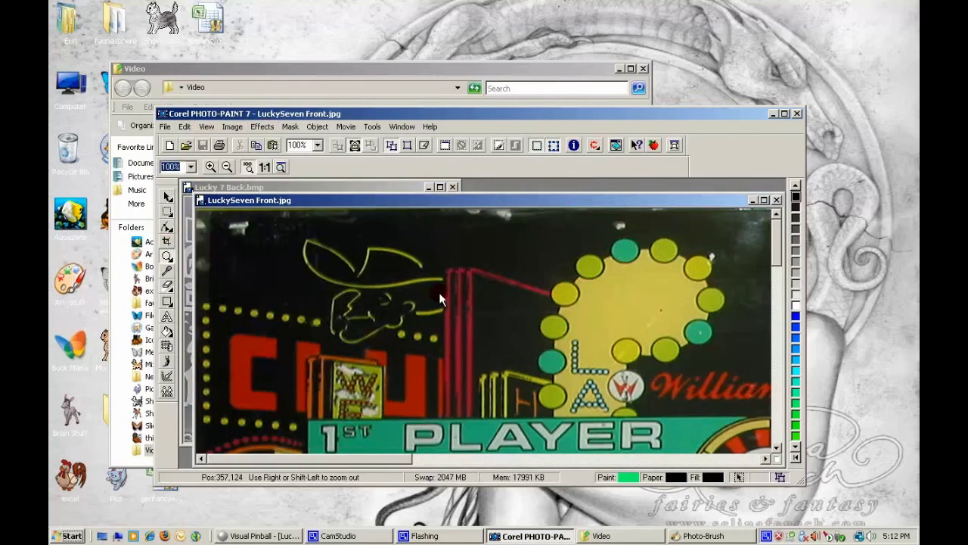